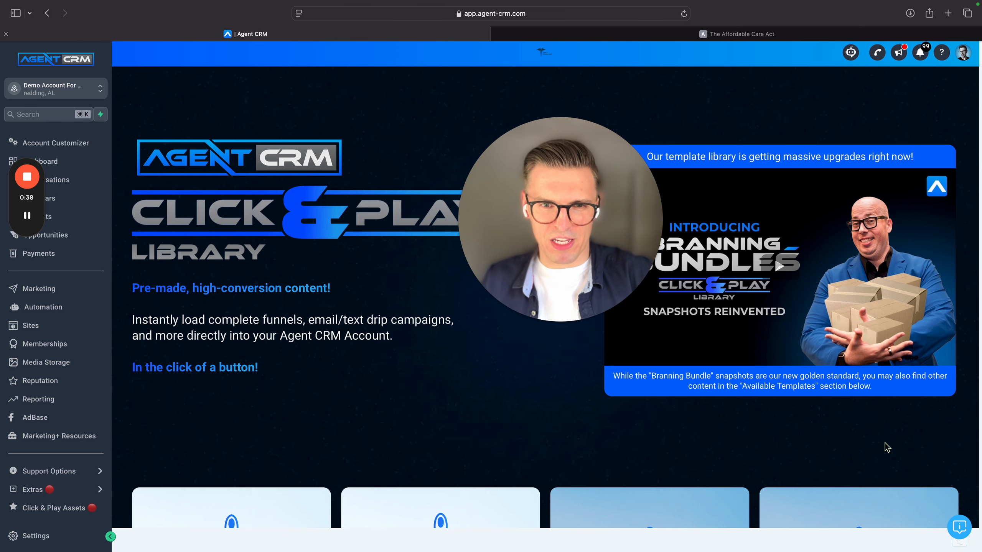
Step: Import the ACA Branning Bundle from the Click & Play Library into the account and dismiss the copying notice
scroll(862, 380, "down", 3)
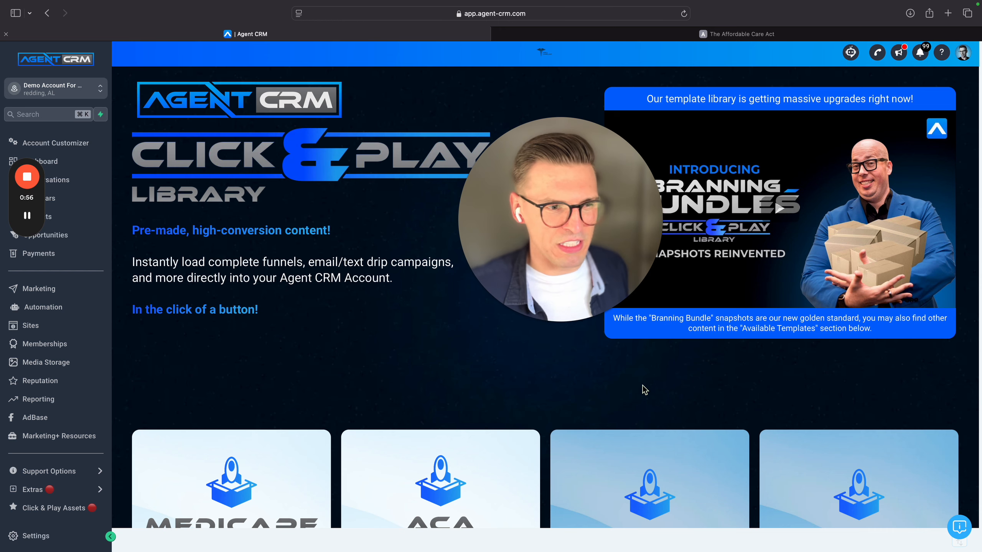
scroll(645, 389, "down", 3)
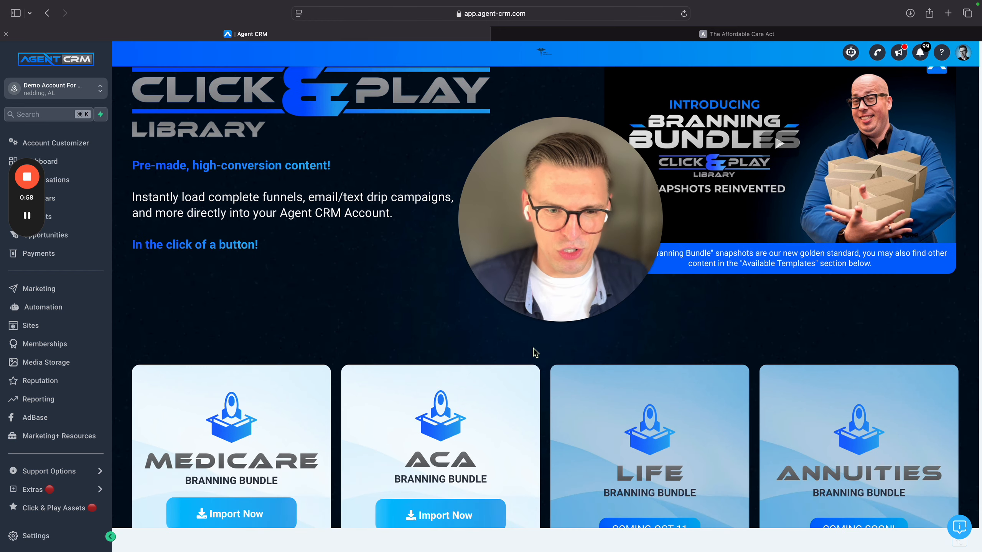
scroll(533, 351, "down", 3)
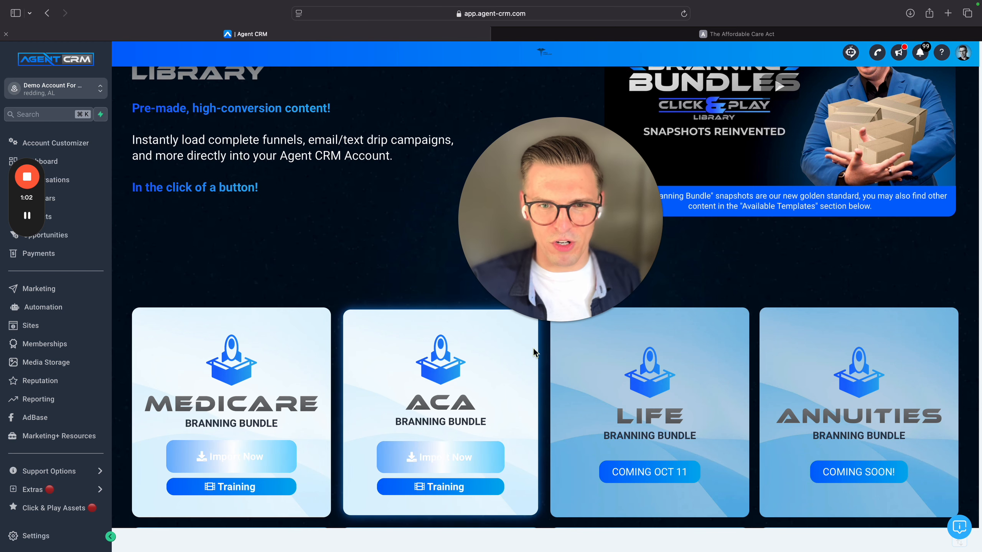
scroll(527, 355, "down", 3)
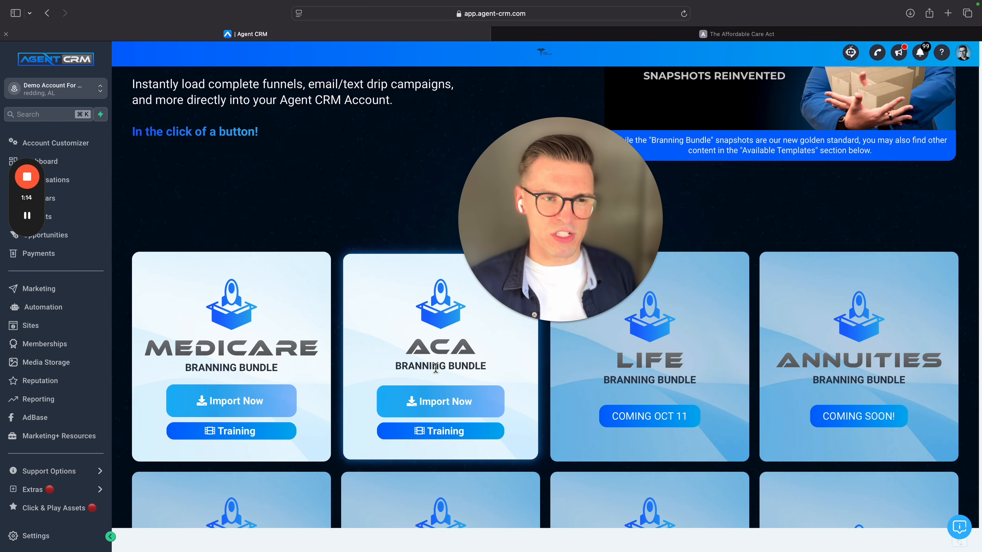
left_click(10, 489)
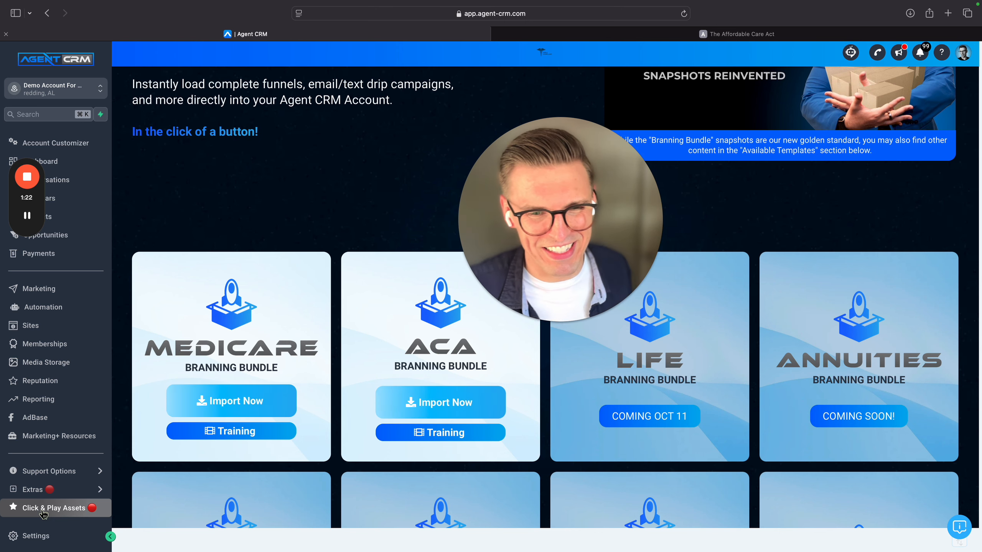
left_click(436, 405)
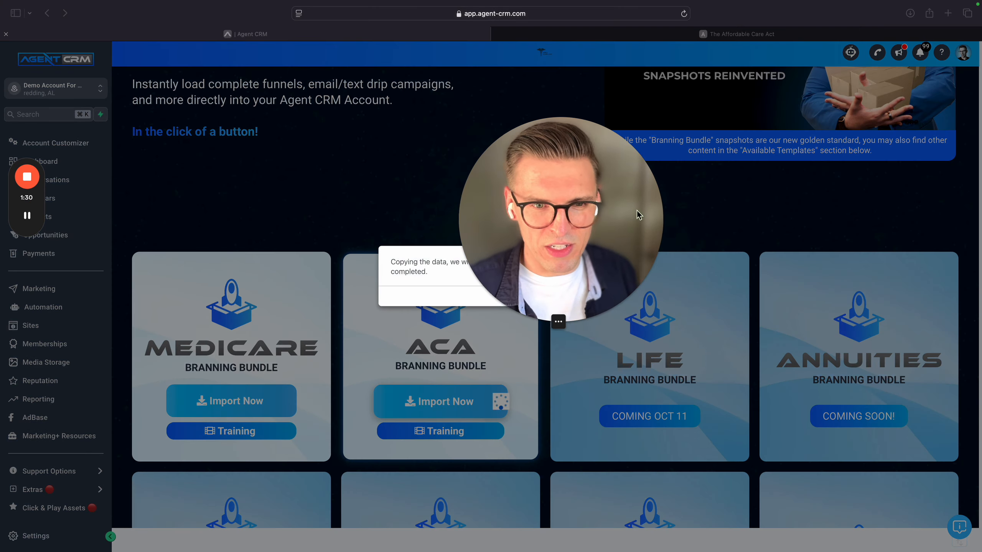
left_click_drag(573, 218, 730, 271)
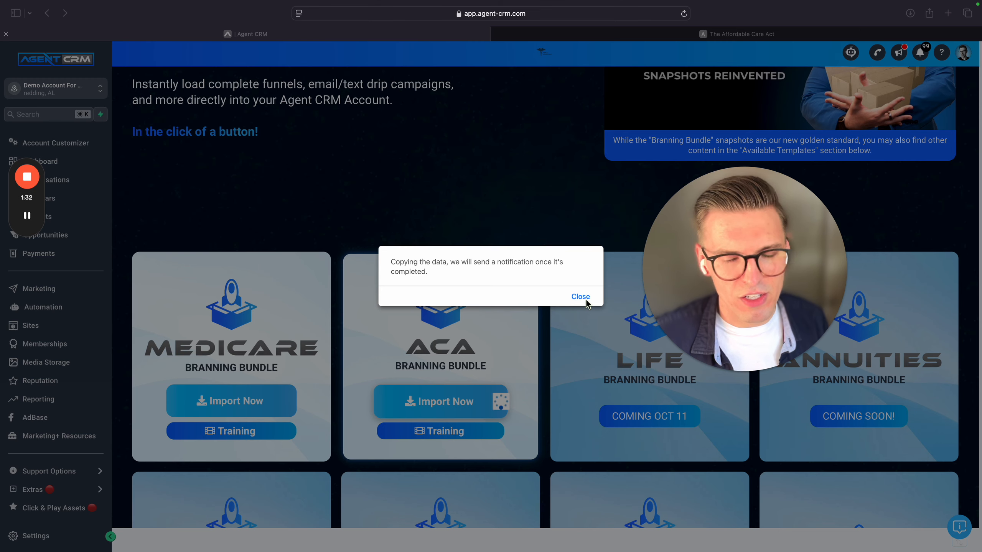
left_click(586, 298)
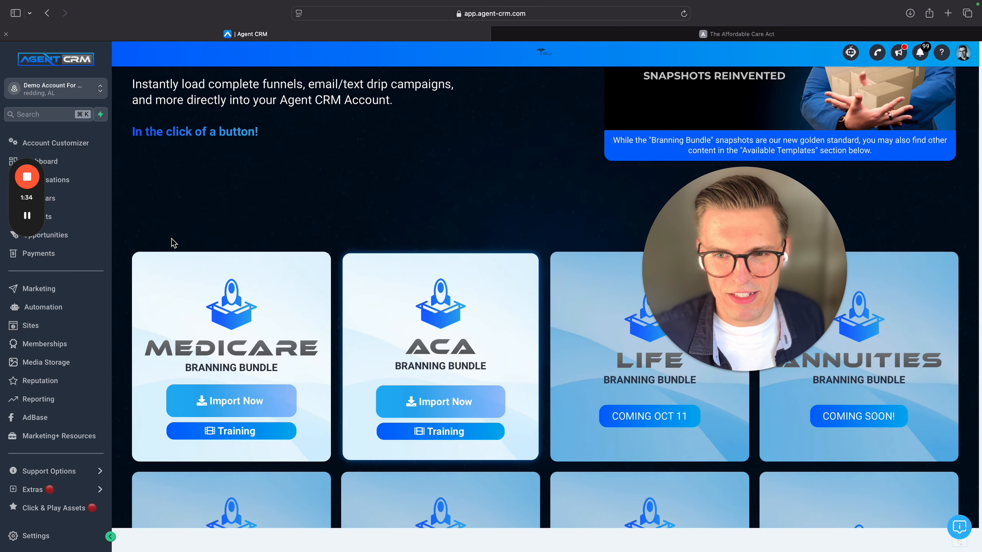
Step: Refresh the funnels list under Sites, open the ACA Funnel (Branning Bundle), and preview its Home Page
left_click(41, 327)
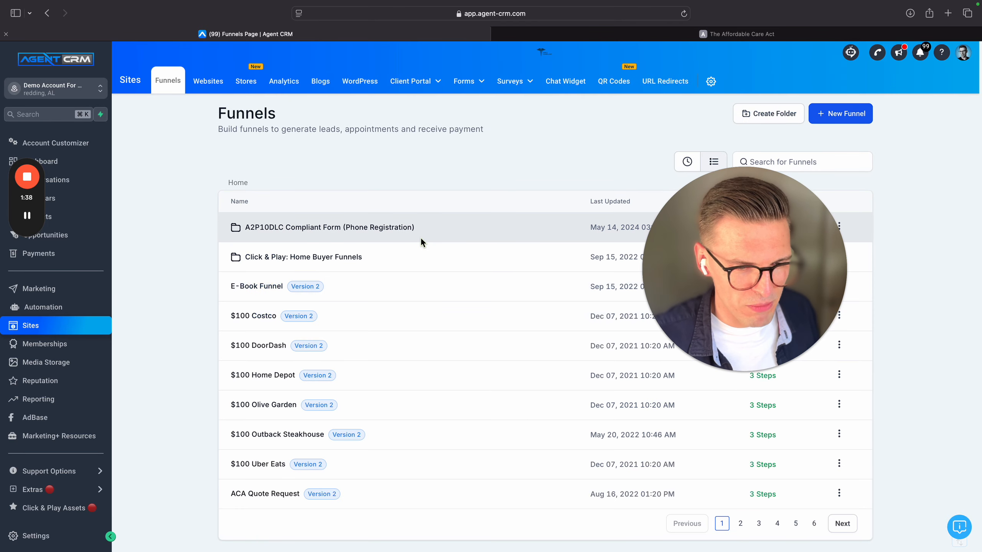
left_click(683, 15)
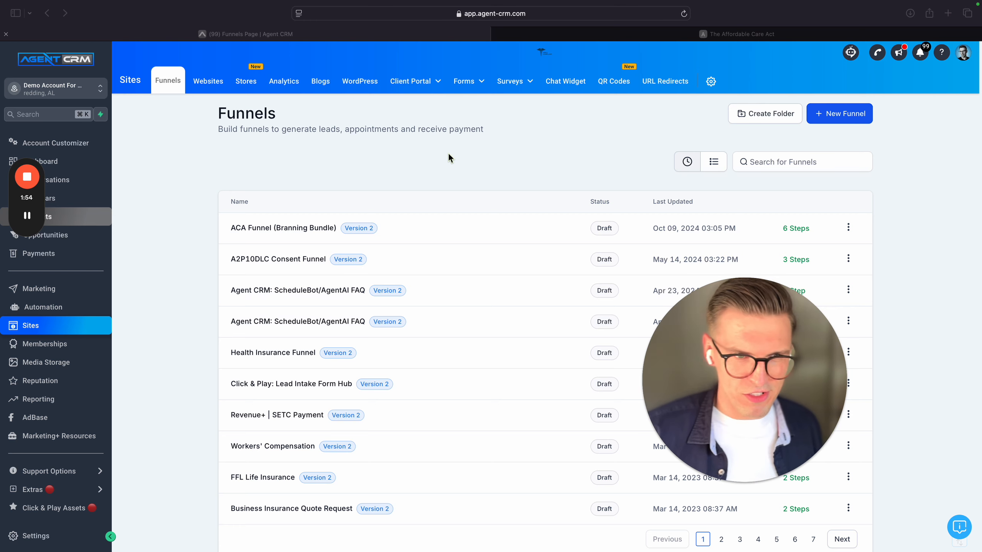
left_click(268, 228)
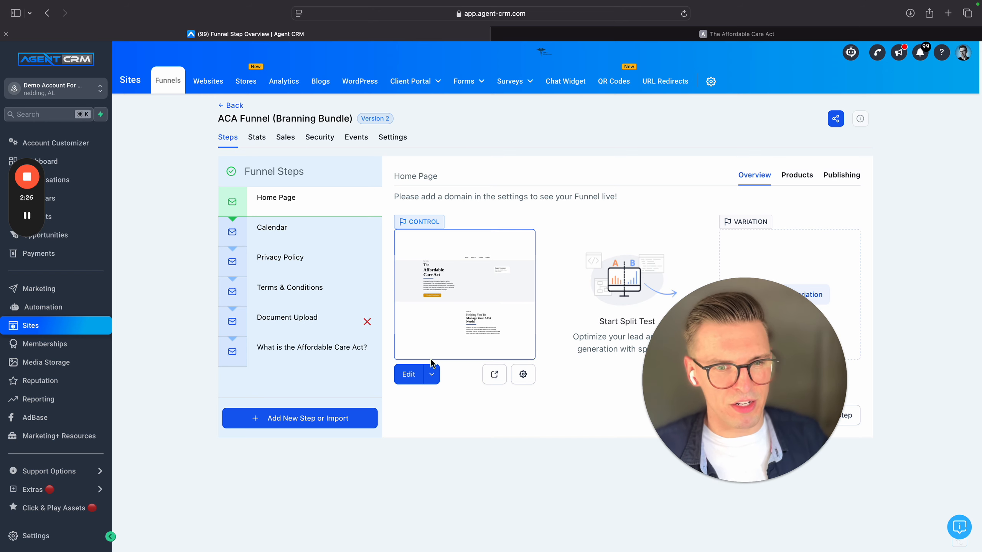
left_click(489, 382)
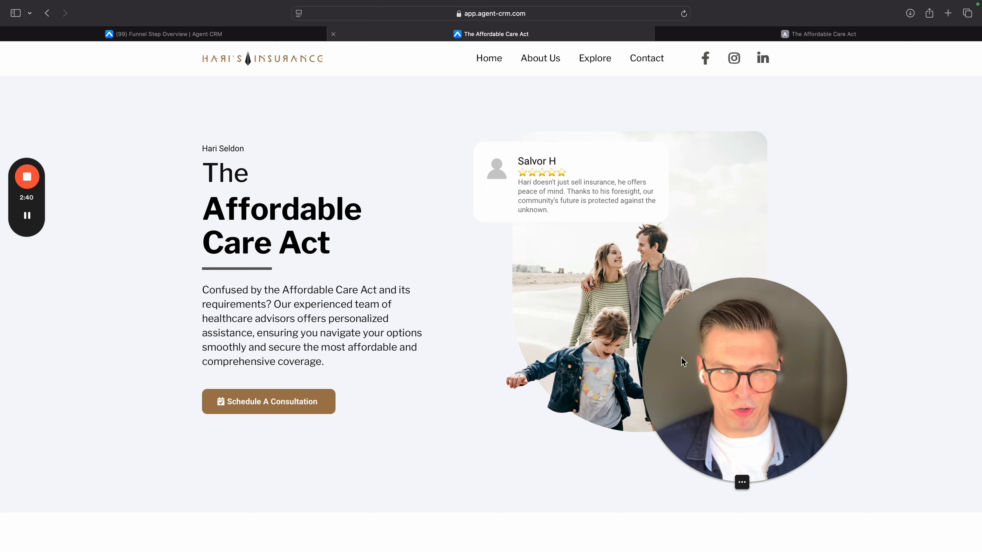
Step: Examine the previewed home page's hero, About Us and ACA At A Glance sections
left_click_drag(681, 358, 428, 378)
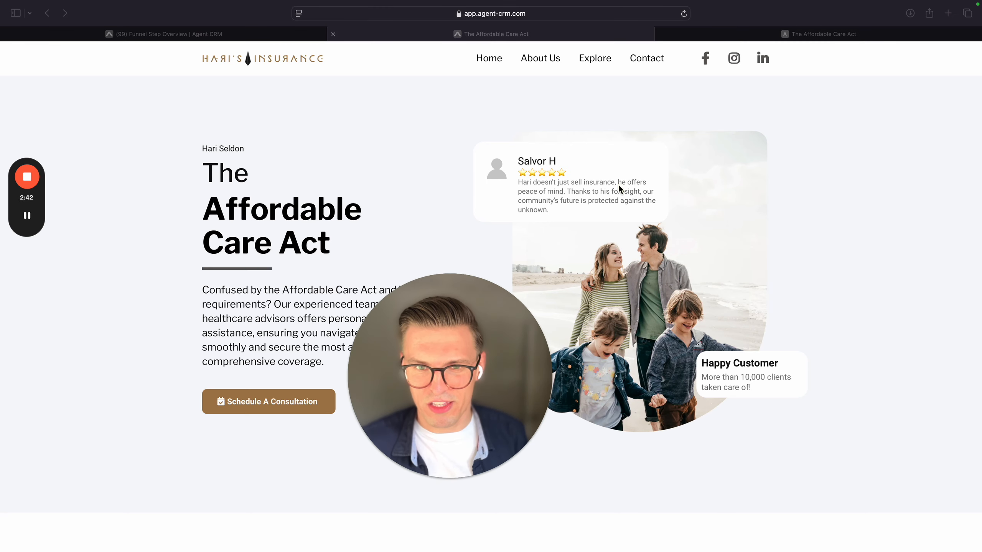
left_click(823, 203)
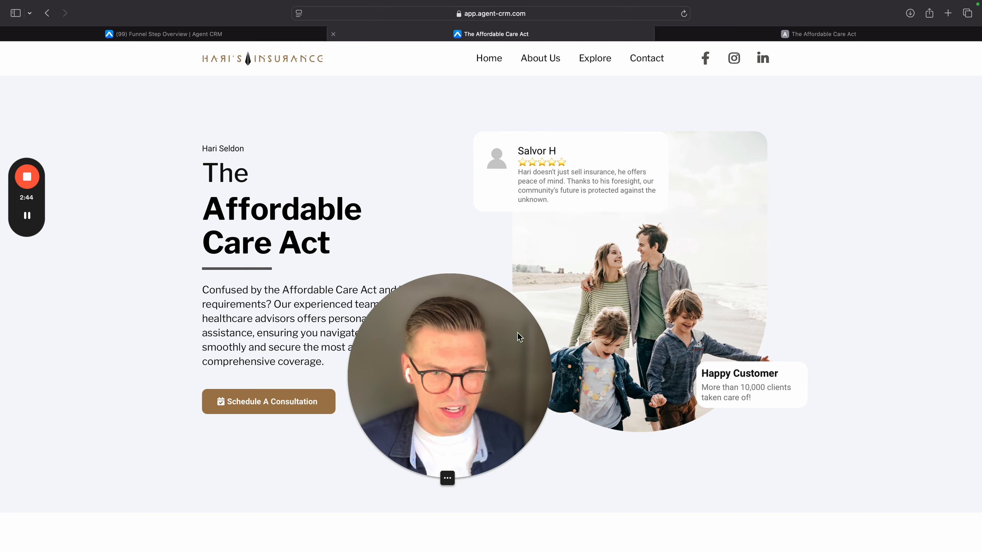
scroll(724, 269, "down", 1)
scroll(724, 271, "down", 6)
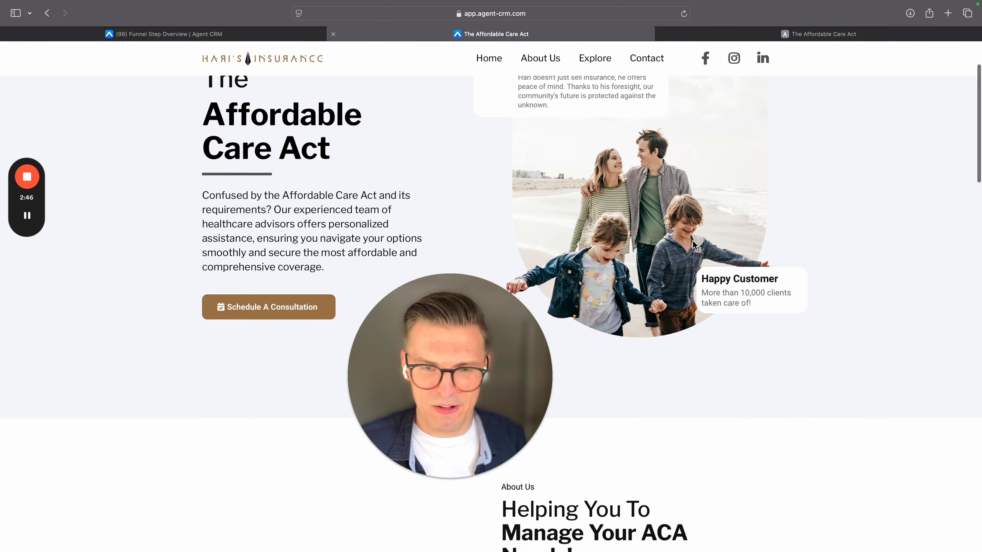
scroll(692, 241, "down", 3)
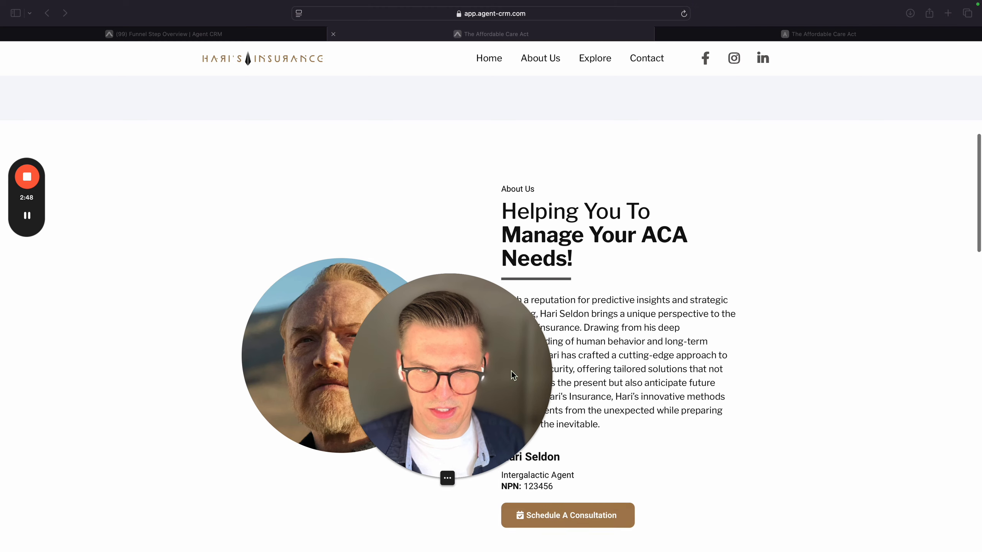
left_click_drag(511, 371, 358, 389)
scroll(582, 312, "down", 4)
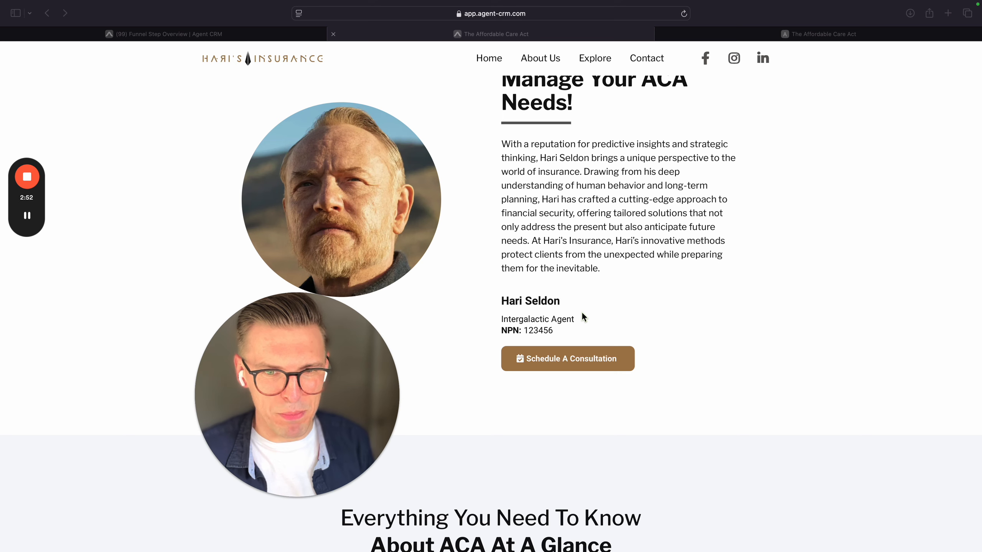
scroll(583, 316, "down", 5)
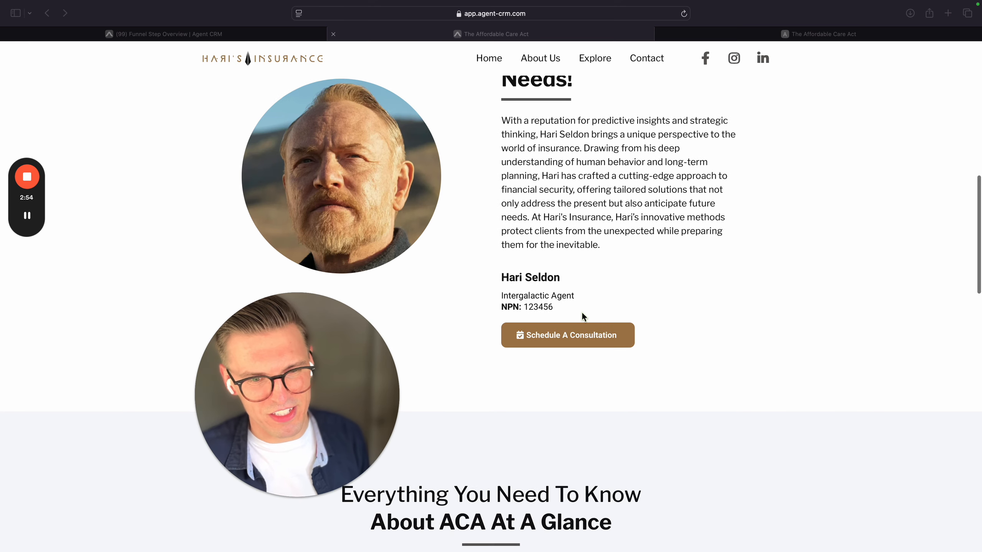
scroll(582, 316, "down", 1)
scroll(582, 316, "down", 3)
left_click(442, 286)
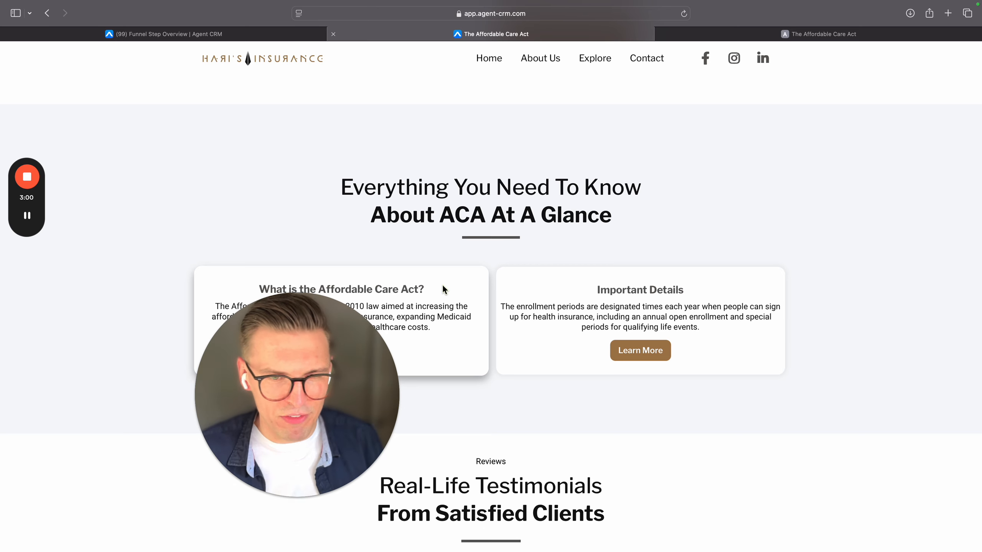
scroll(442, 286, "down", 2)
scroll(442, 286, "down", 1)
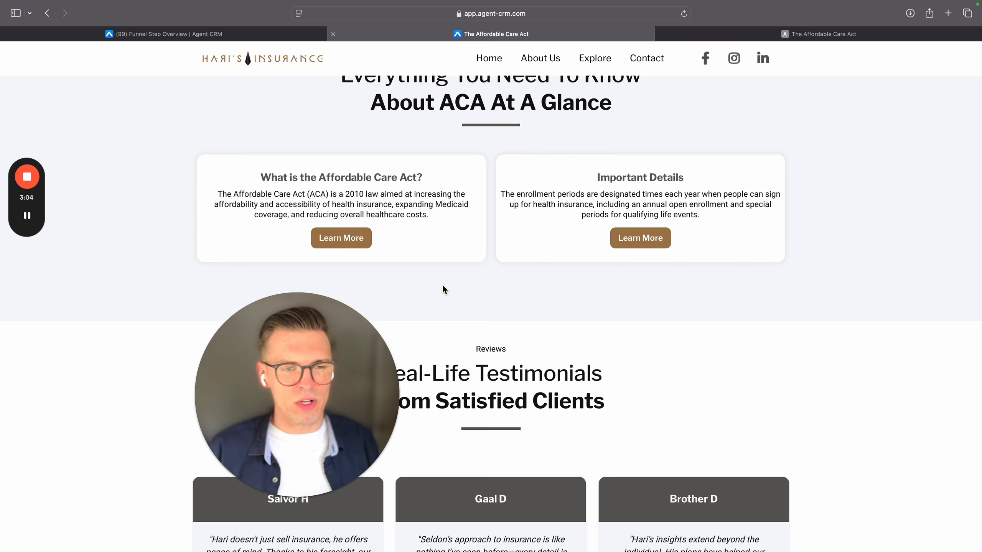
scroll(444, 328, "up", 9)
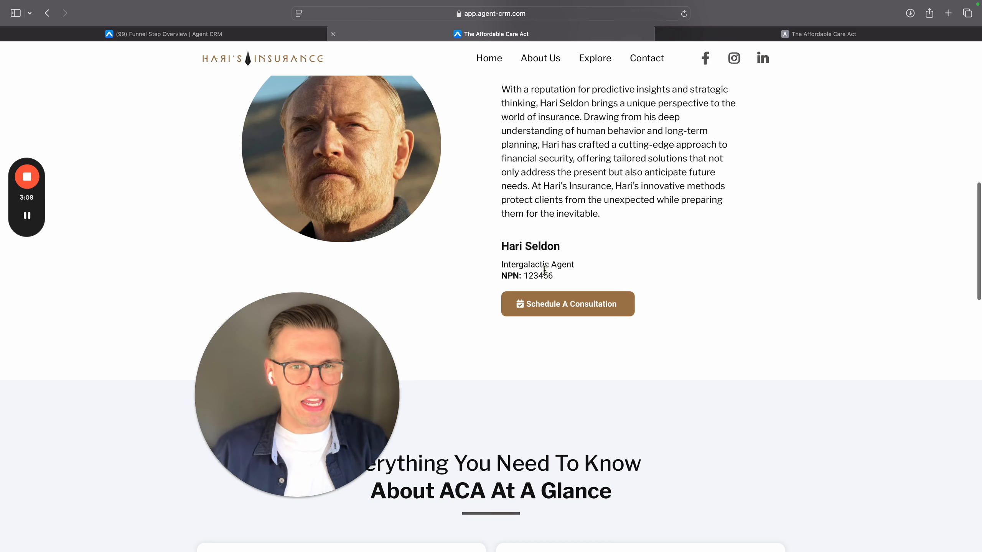
Step: Examine the home page's client testimonials, Important Questions and consultation banner
scroll(544, 270, "down", 15)
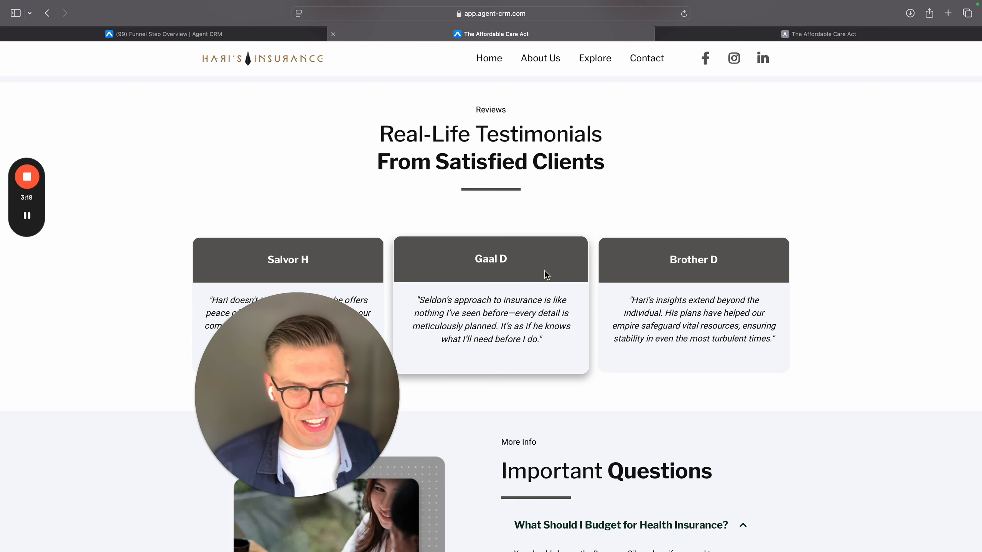
scroll(545, 271, "down", 5)
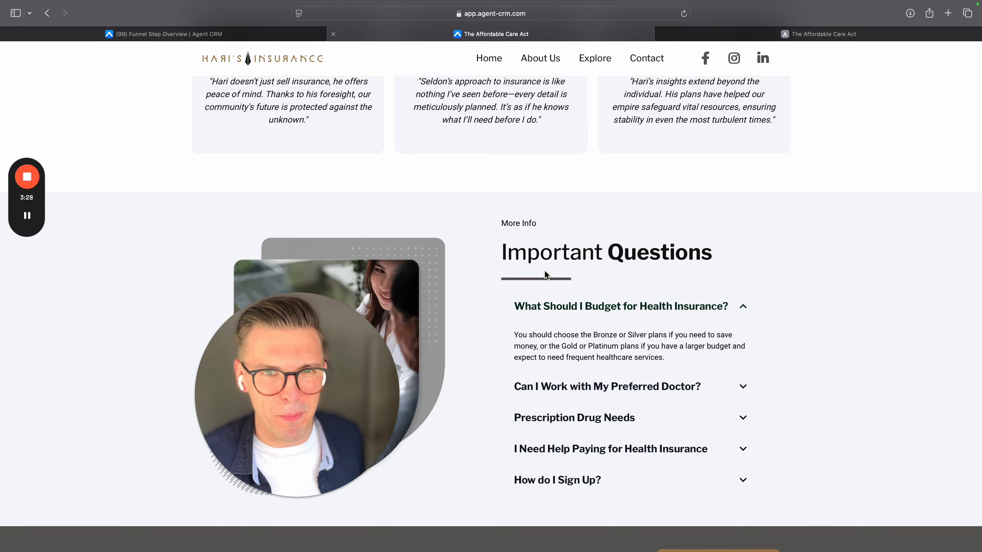
scroll(544, 270, "down", 2)
scroll(544, 271, "down", 2)
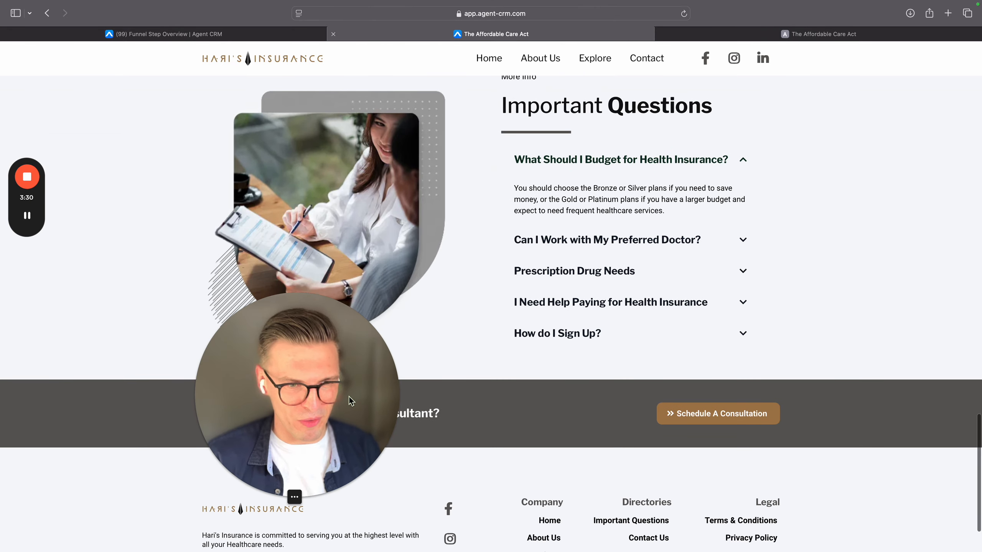
left_click_drag(349, 401, 816, 257)
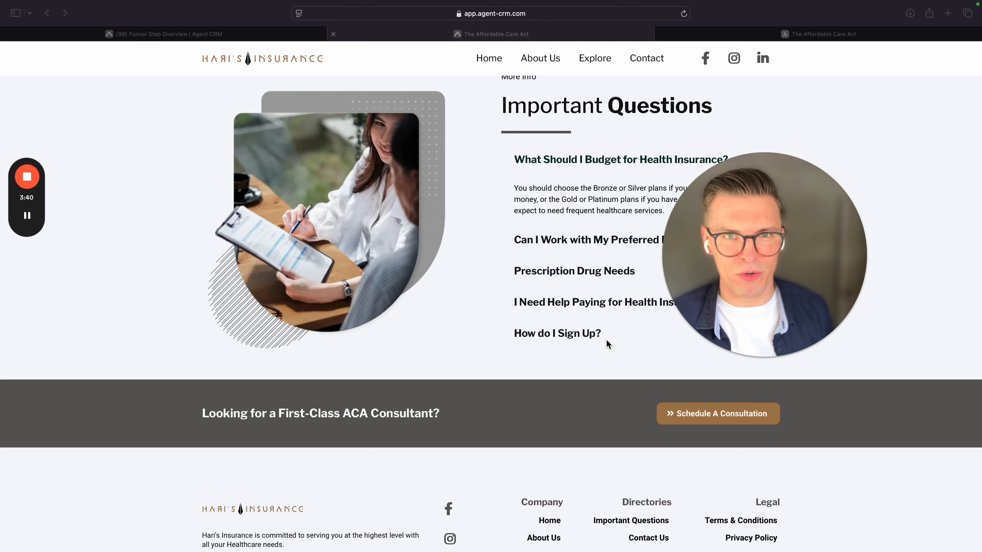
left_click(685, 24)
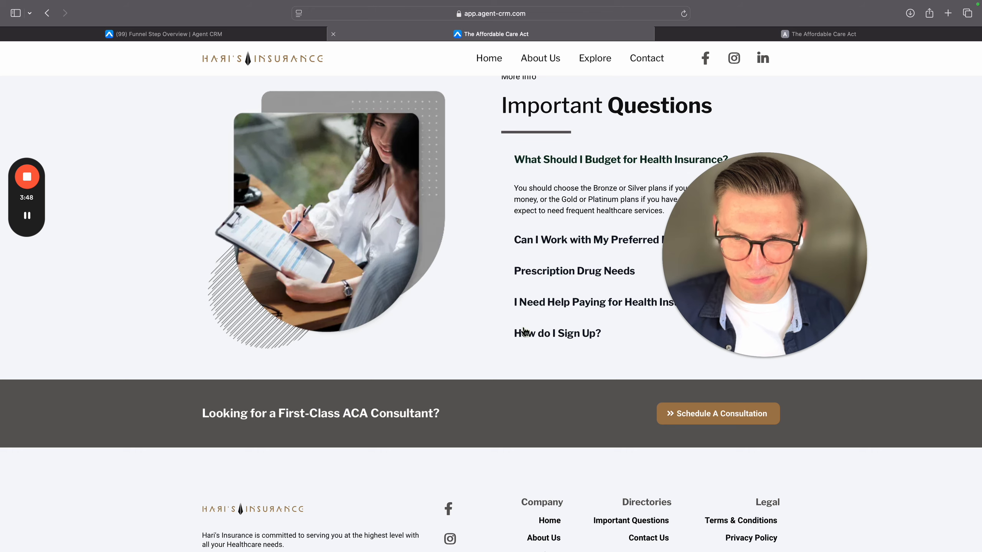
mouse_move(745, 10)
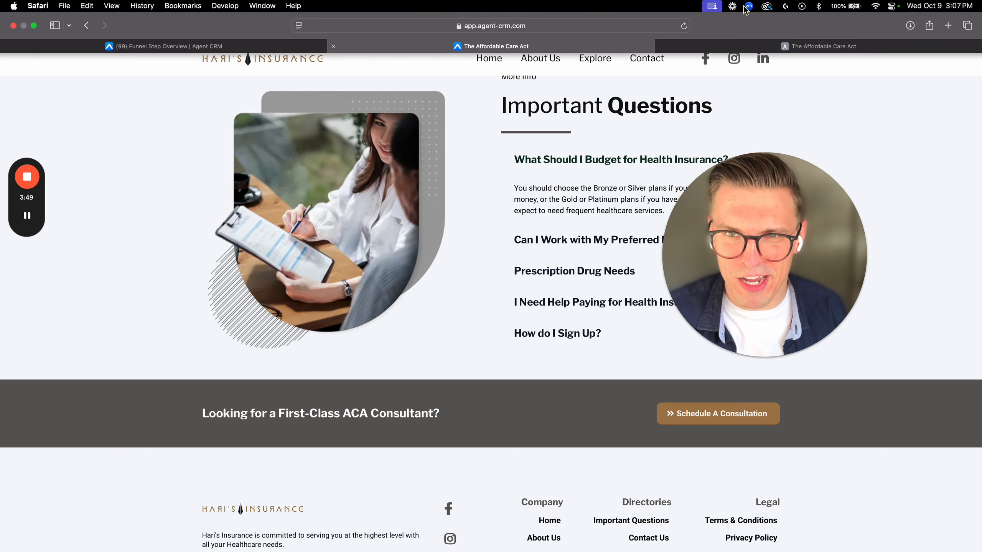
left_click(678, 28)
key("Return")
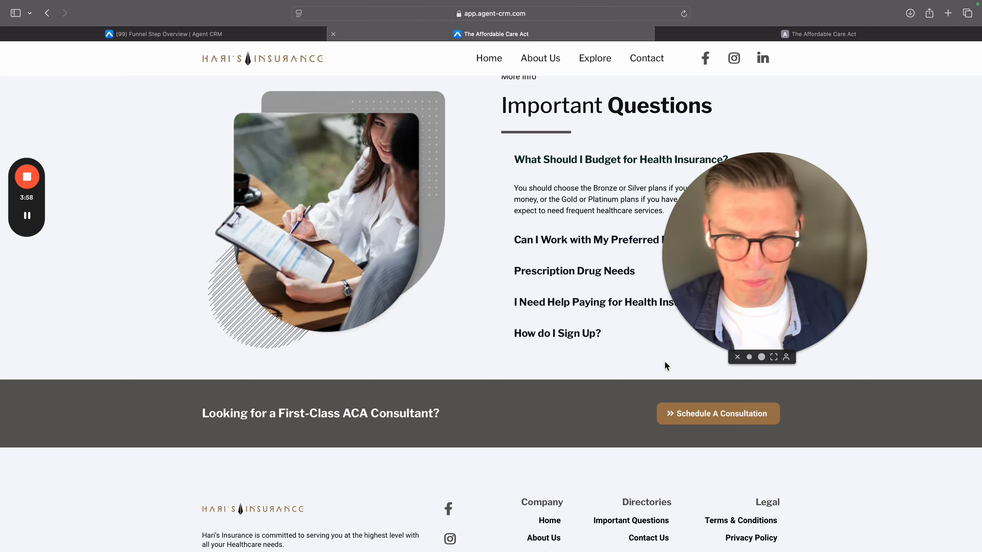
Step: Open the funnel's Calendar page from the consultation banner and examine its Schedule A Consultation section
left_click(684, 413)
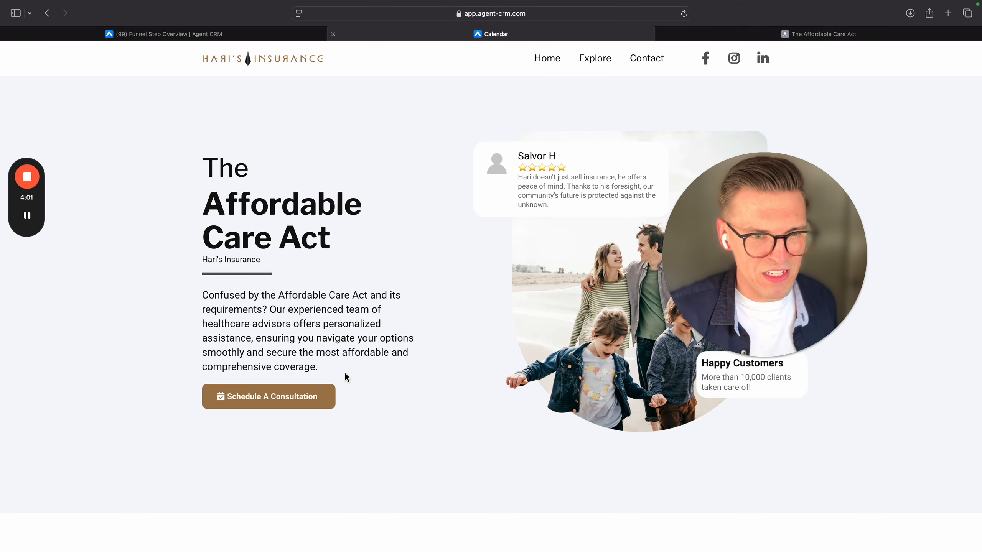
left_click(267, 394)
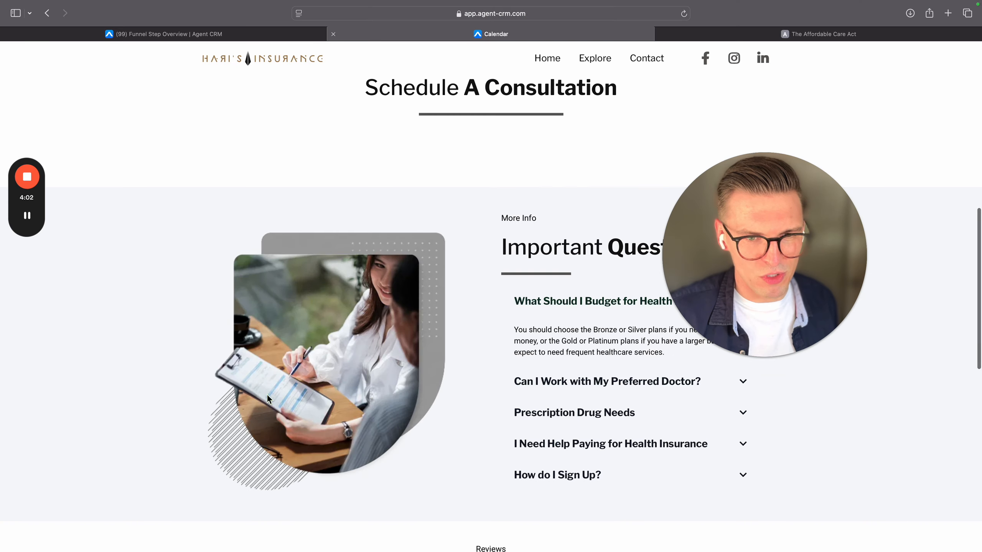
scroll(368, 398, "up", 4)
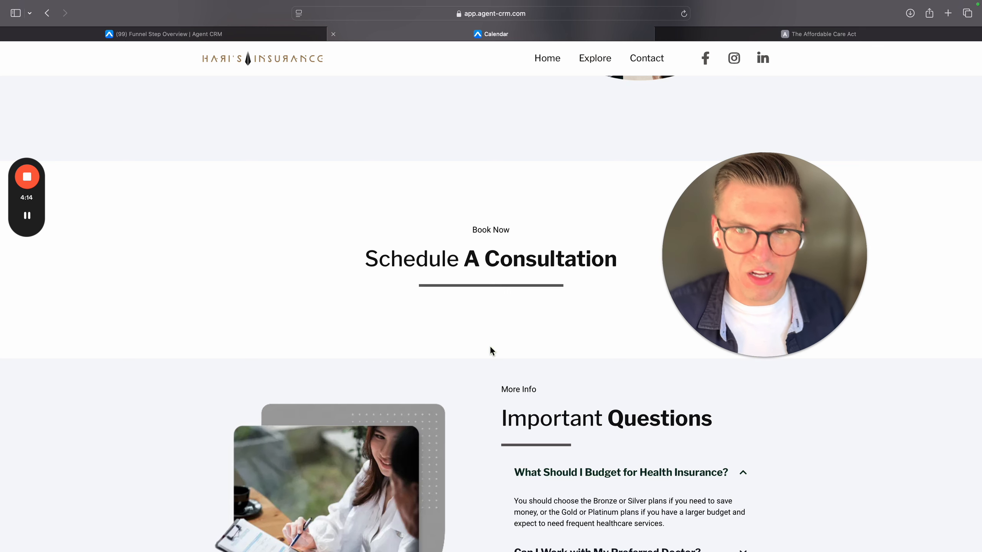
scroll(491, 351, "down", 2)
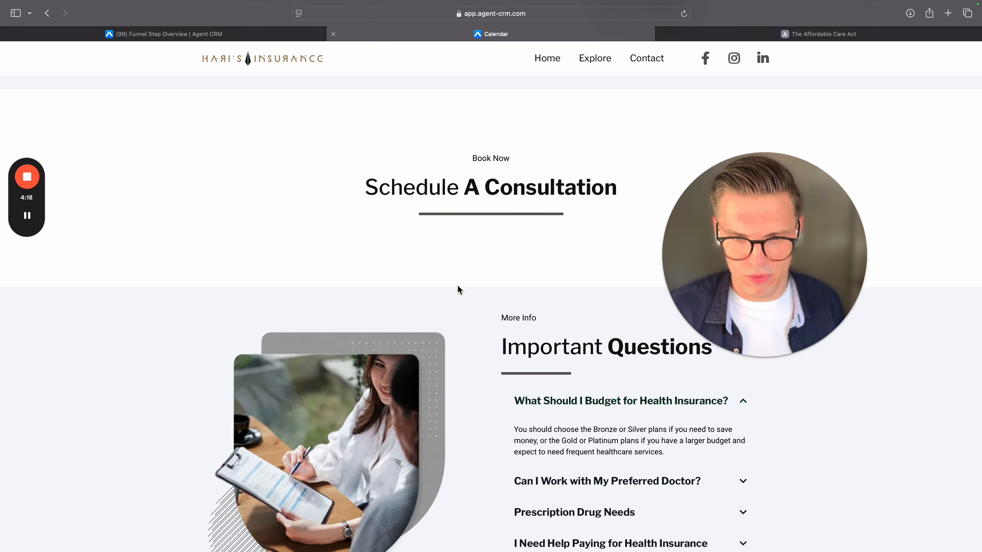
Step: Review the rest of the Calendar page and open the Document Upload page from its footer
scroll(458, 290, "down", 10)
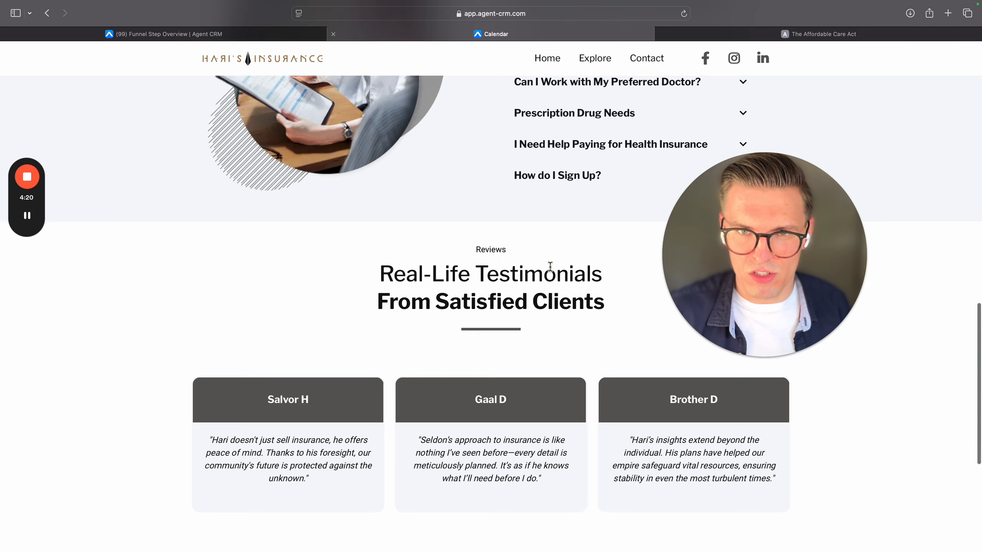
scroll(550, 266, "down", 7)
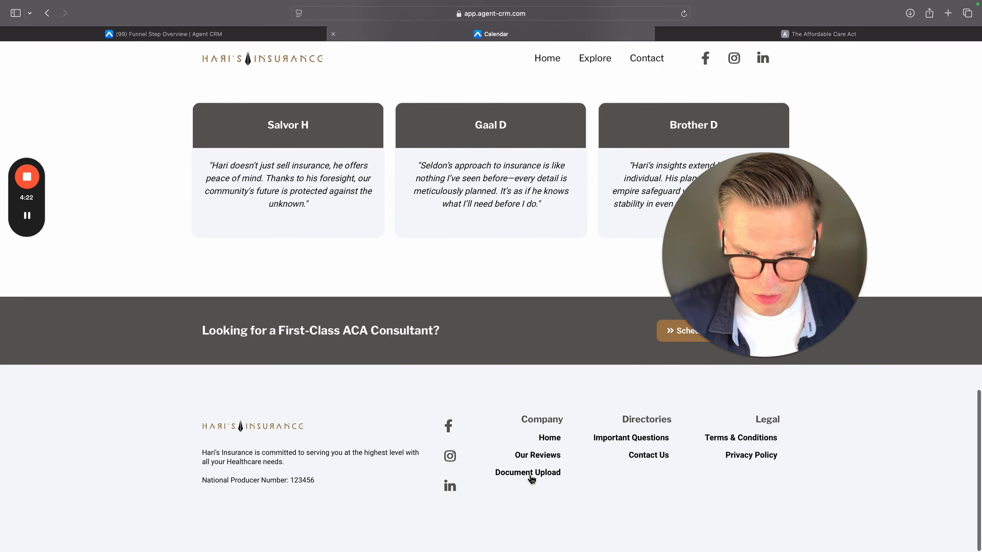
left_click(532, 478)
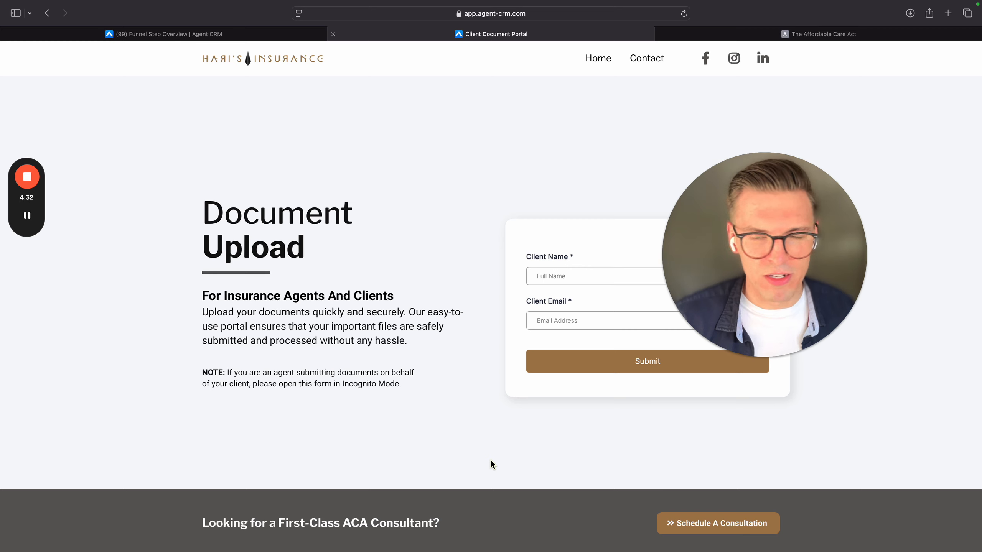
Step: Enter a sample client name and begin the client email on the Document Upload form to reveal its upload fields
left_click_drag(785, 258, 850, 250)
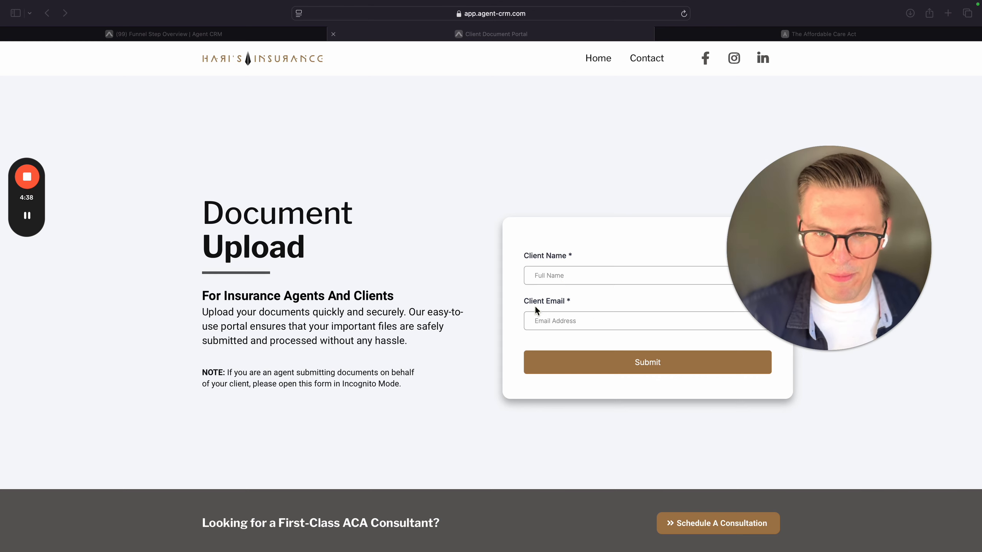
left_click(571, 281)
type("Wi")
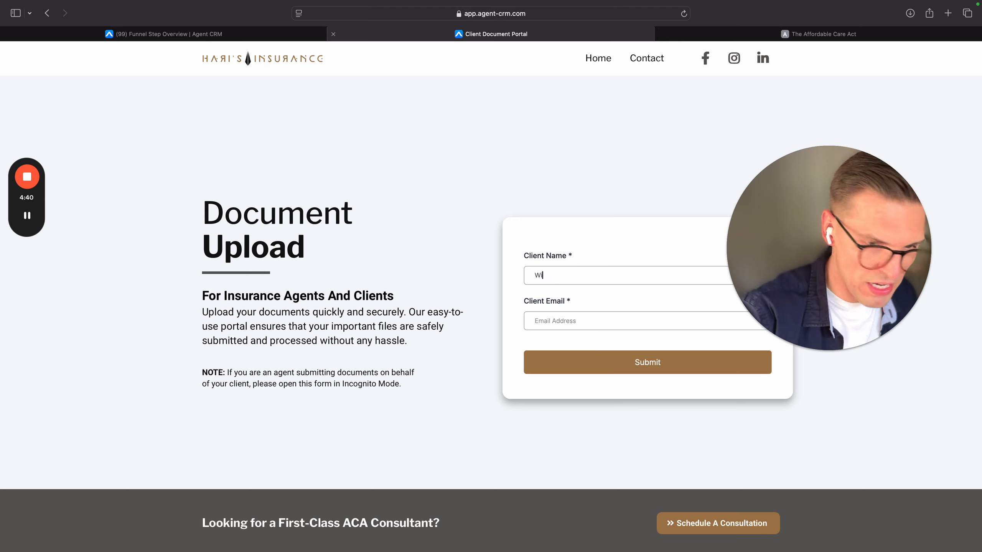
type("ll")
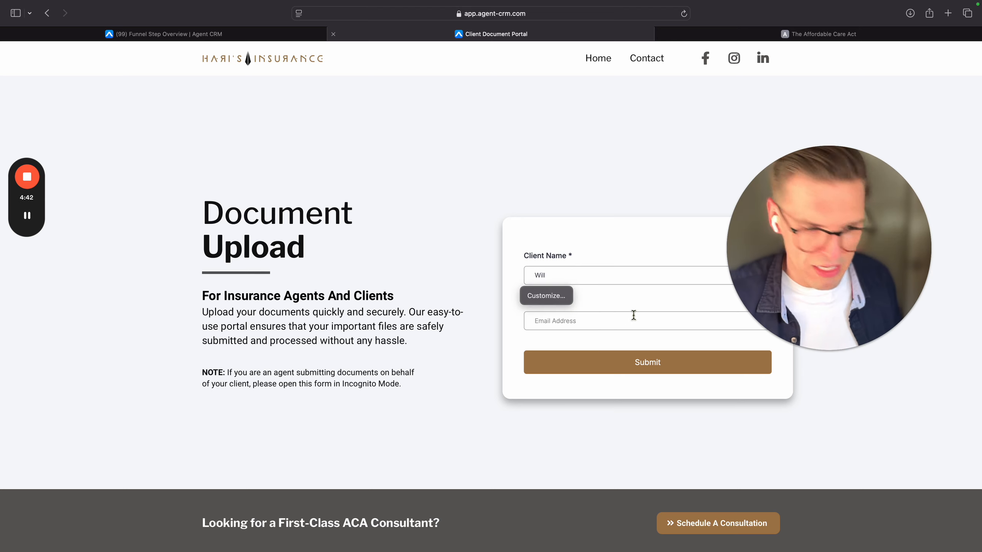
left_click(634, 320)
type("ea")
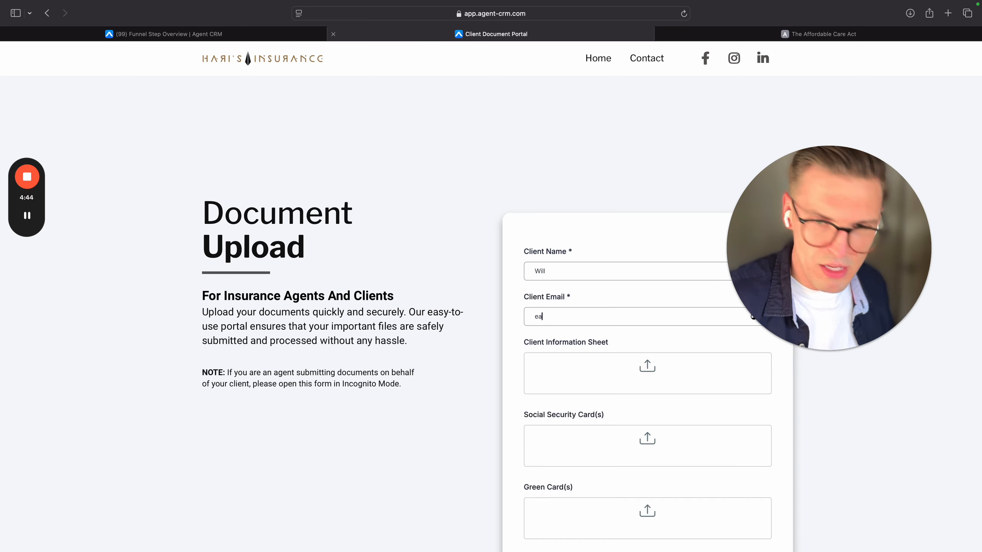
Step: Examine the form's document upload fields, from Client Information Sheet down to Miscellaneous Information
scroll(615, 321, "down", 4)
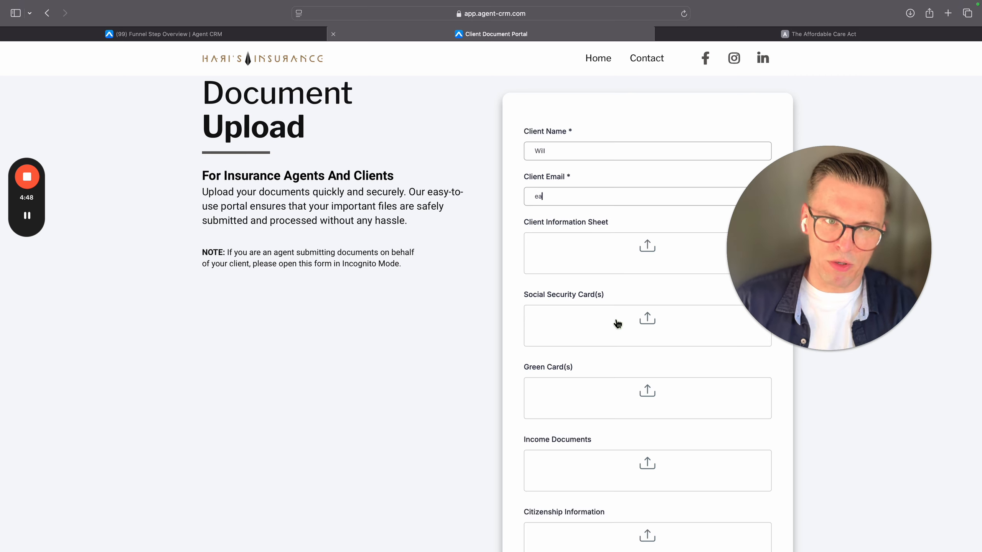
scroll(618, 323, "down", 2)
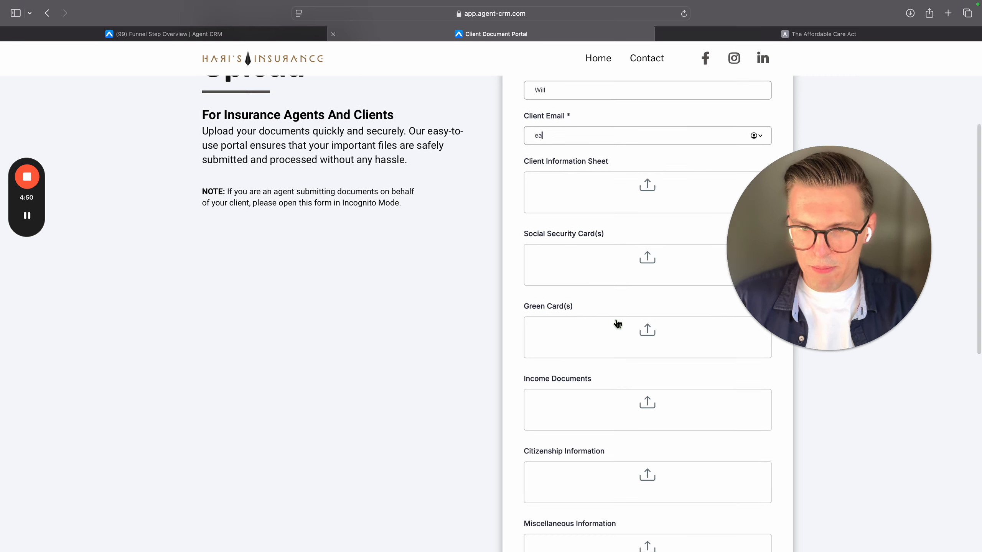
scroll(617, 323, "down", 4)
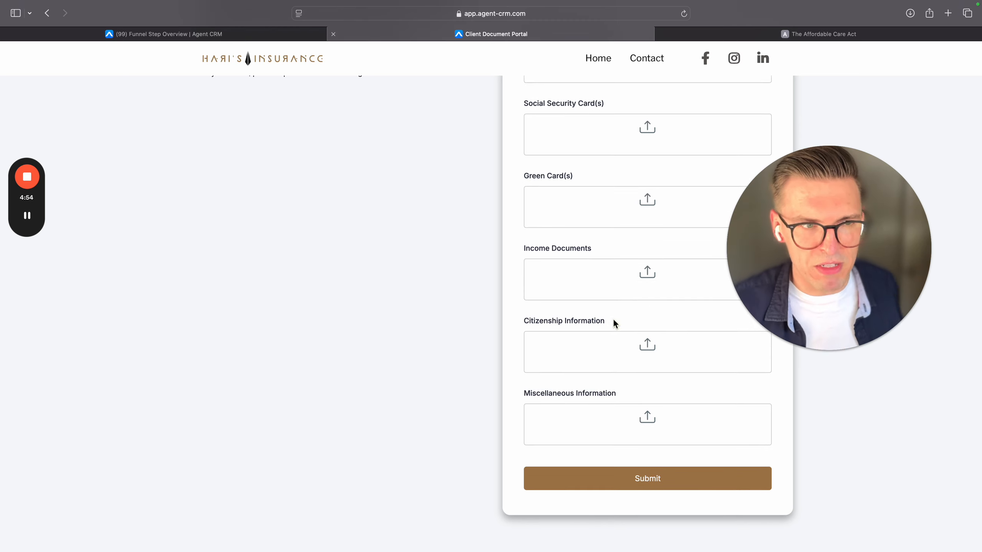
scroll(612, 319, "down", 3)
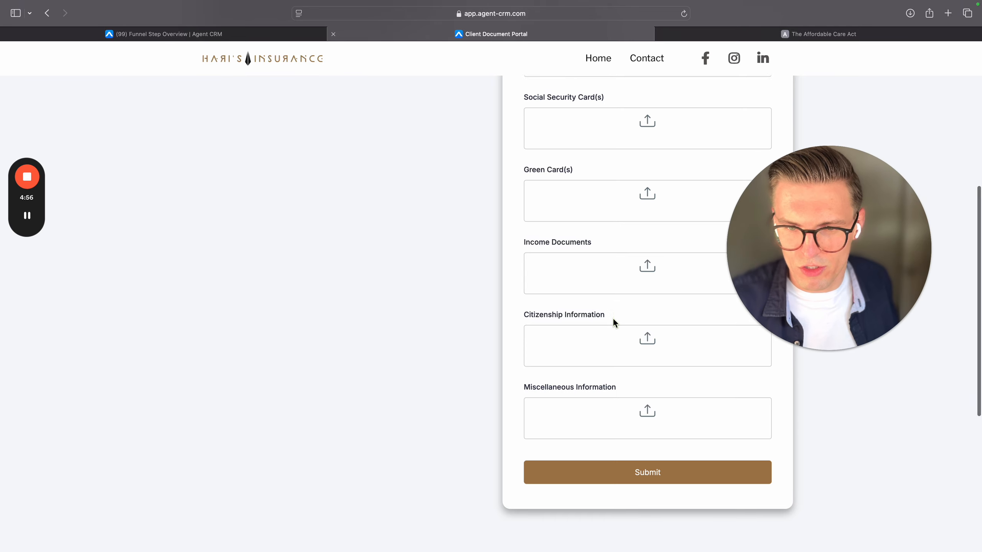
scroll(614, 321, "up", 15)
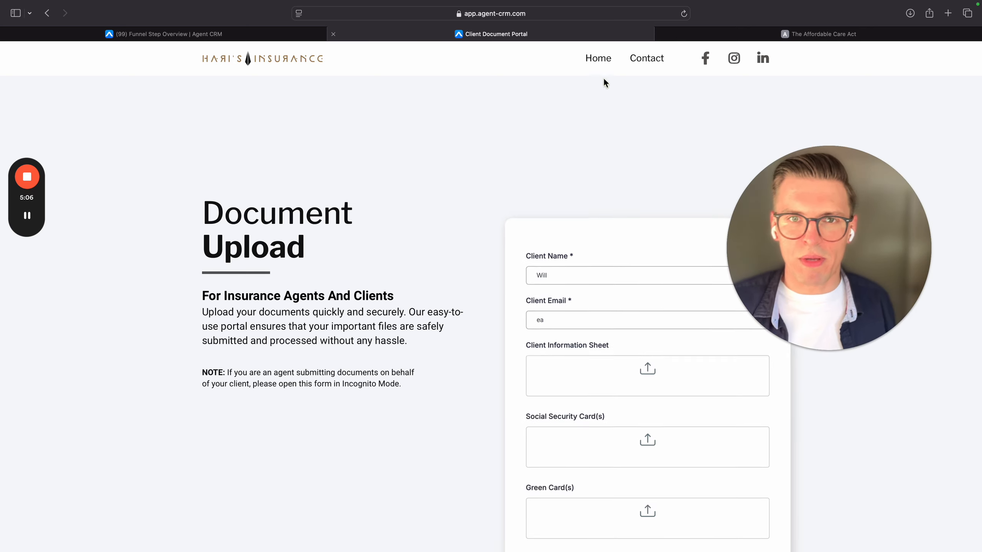
Step: Return to the funnel's home page and look over its Affordable Care Act hero section again
left_click(598, 57)
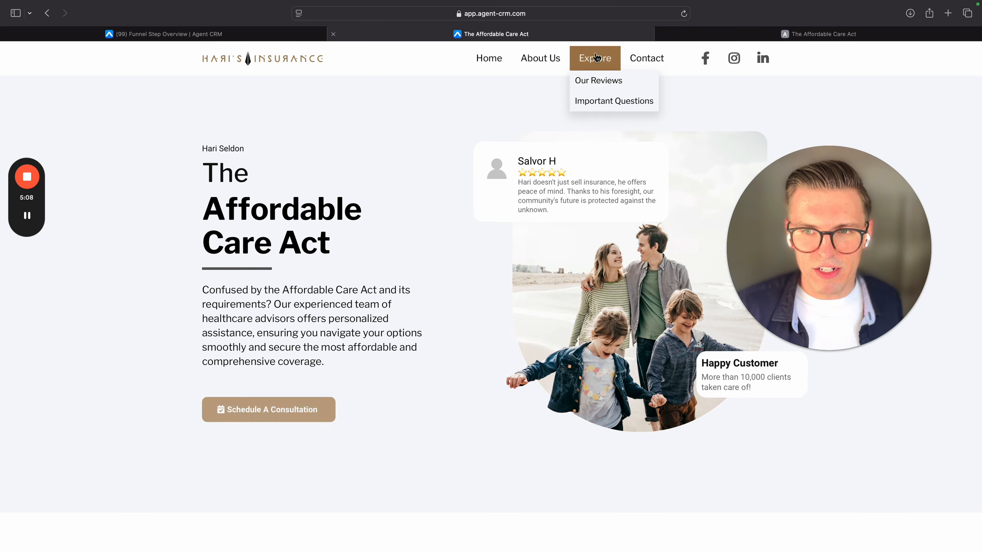
scroll(494, 346, "down", 3)
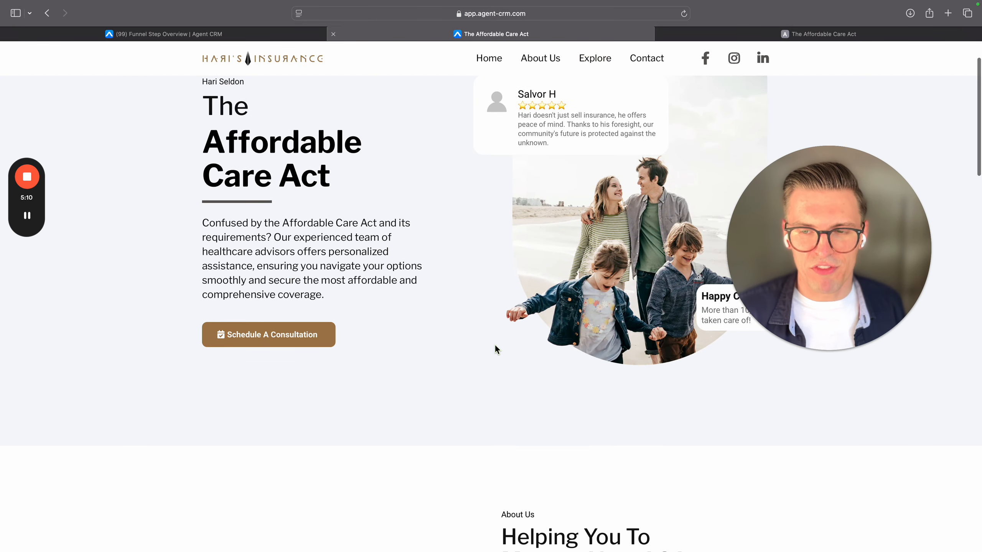
scroll(484, 385, "up", 3)
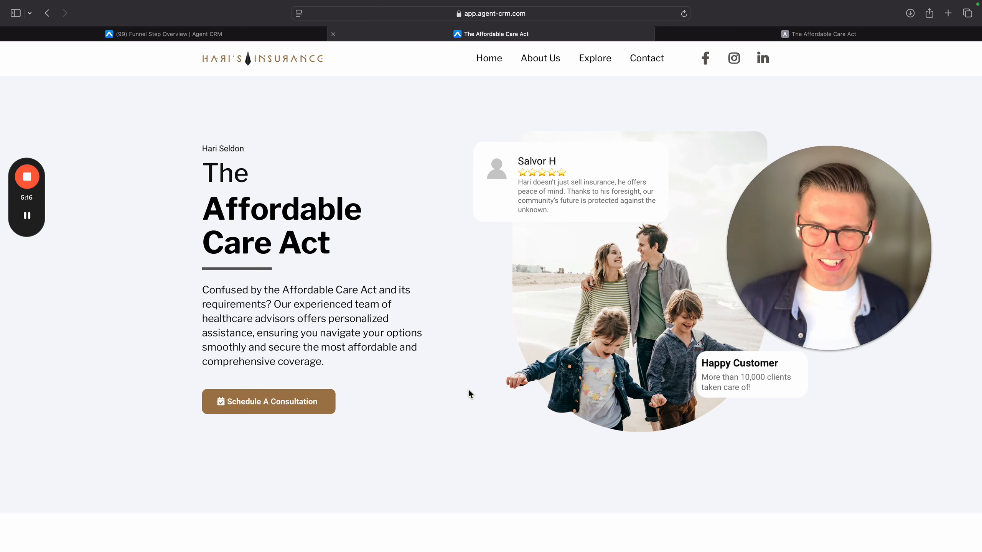
scroll(381, 404, "down", 2)
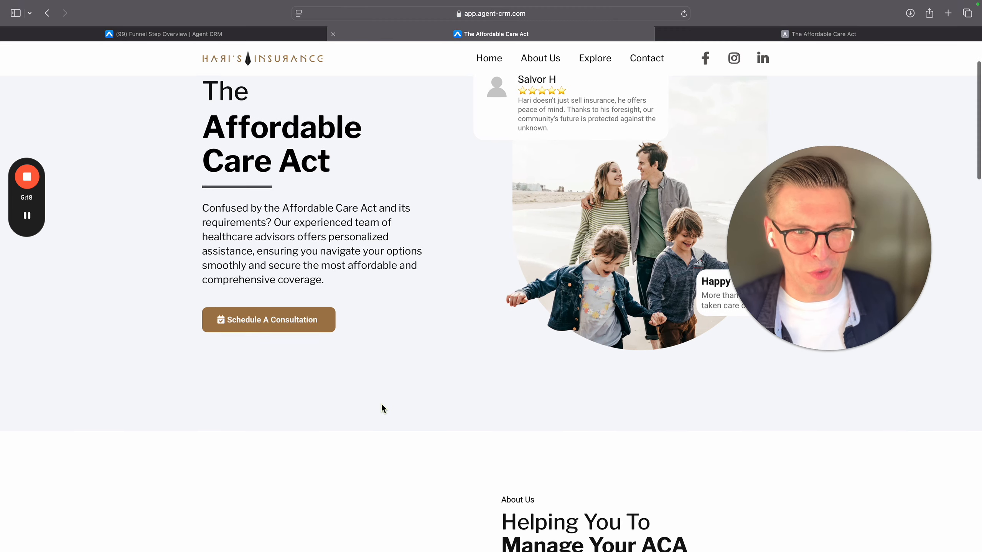
scroll(381, 403, "up", 3)
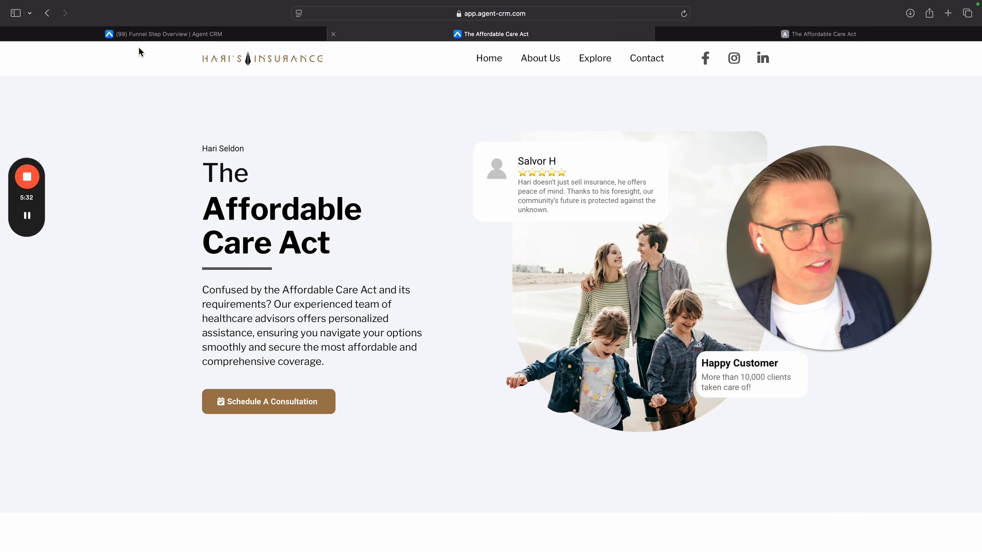
Step: Go back to the CRM's funnel overview and open the Account Customizer
left_click(138, 36)
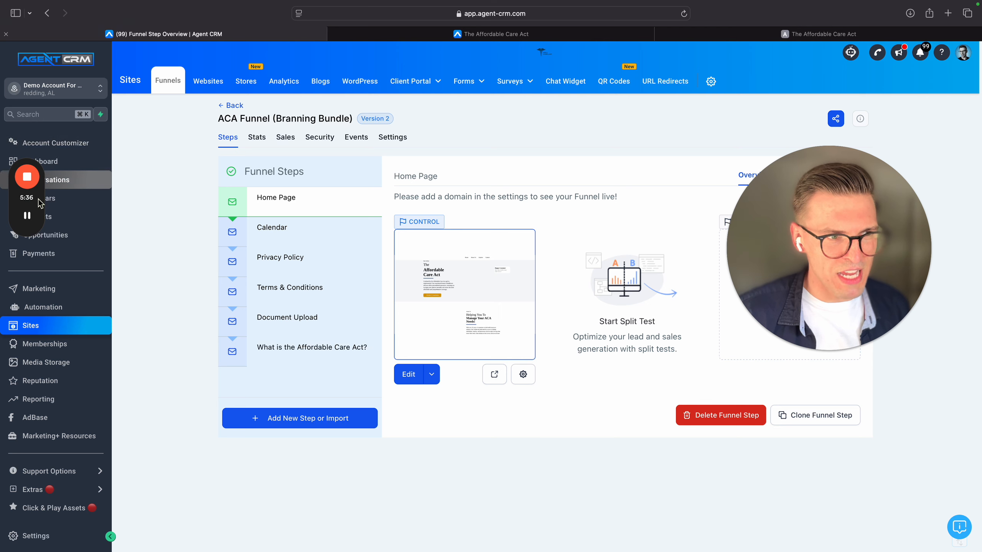
left_click_drag(41, 203, 161, 405)
left_click(57, 153)
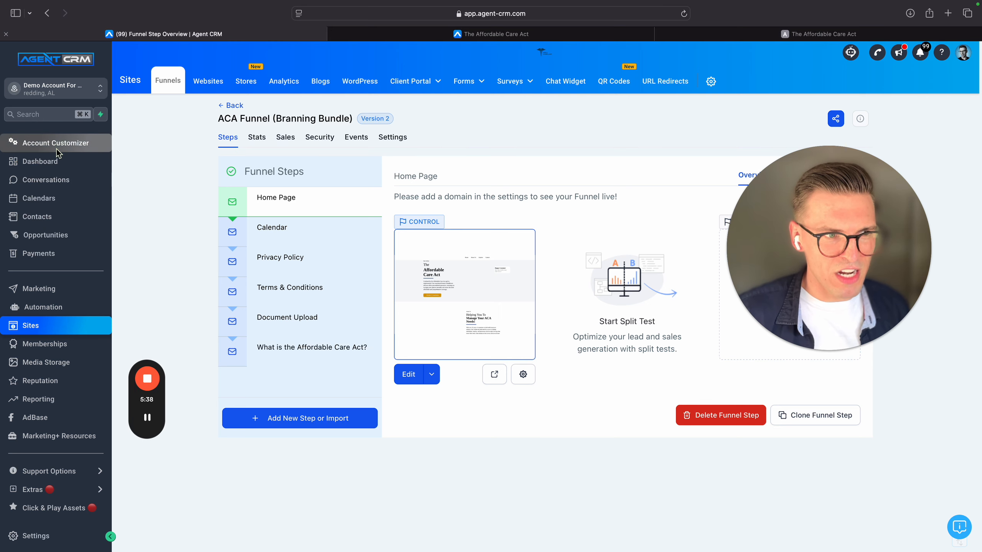
left_click(57, 151)
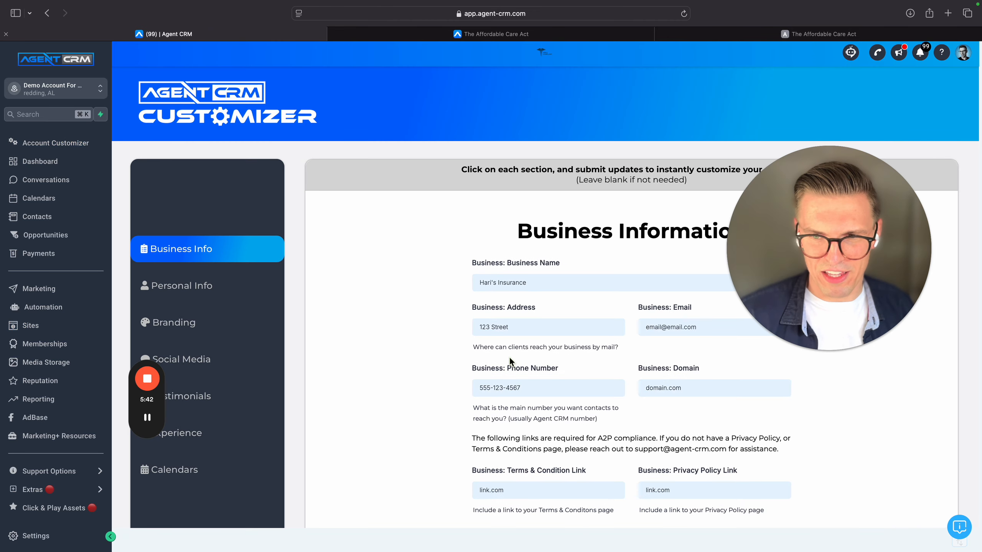
Step: Set the business name to Homer's Insurance Group in Business Information and continue to Personal Information
scroll(510, 362, "down", 3)
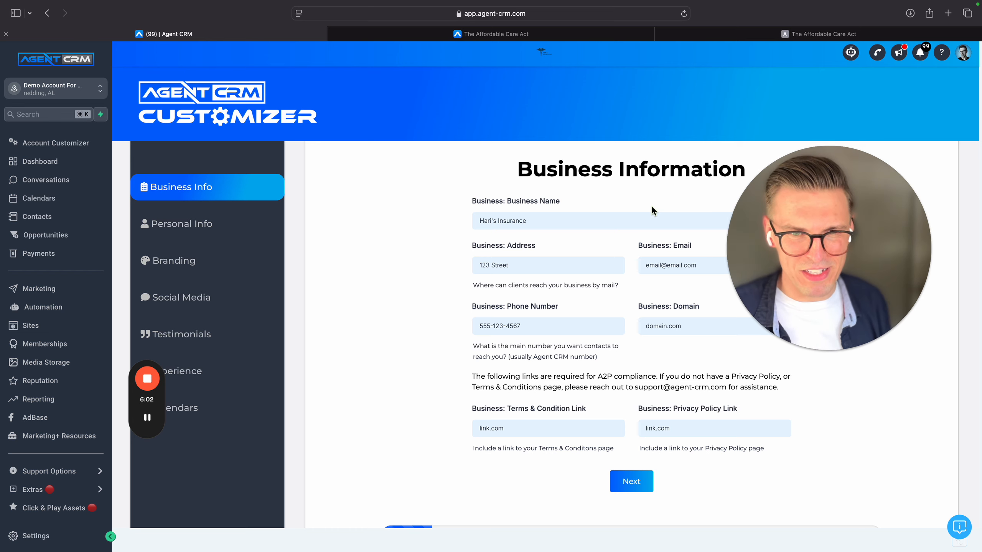
left_click(585, 217)
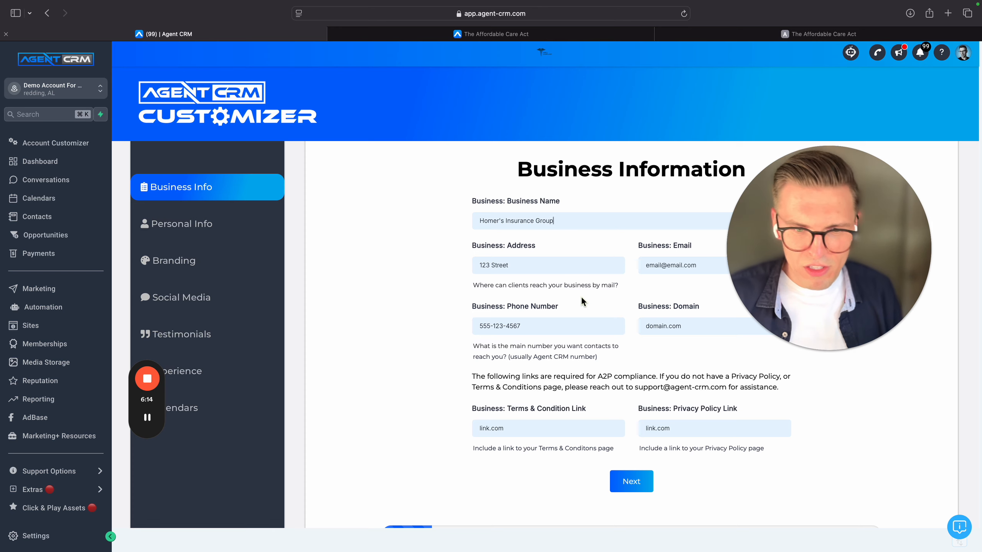
left_click(631, 482)
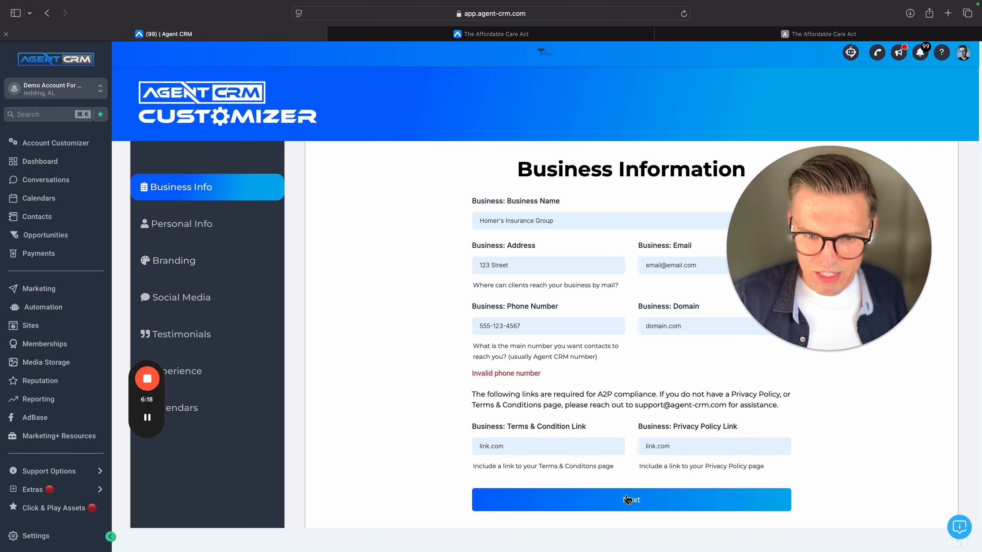
left_click(627, 499)
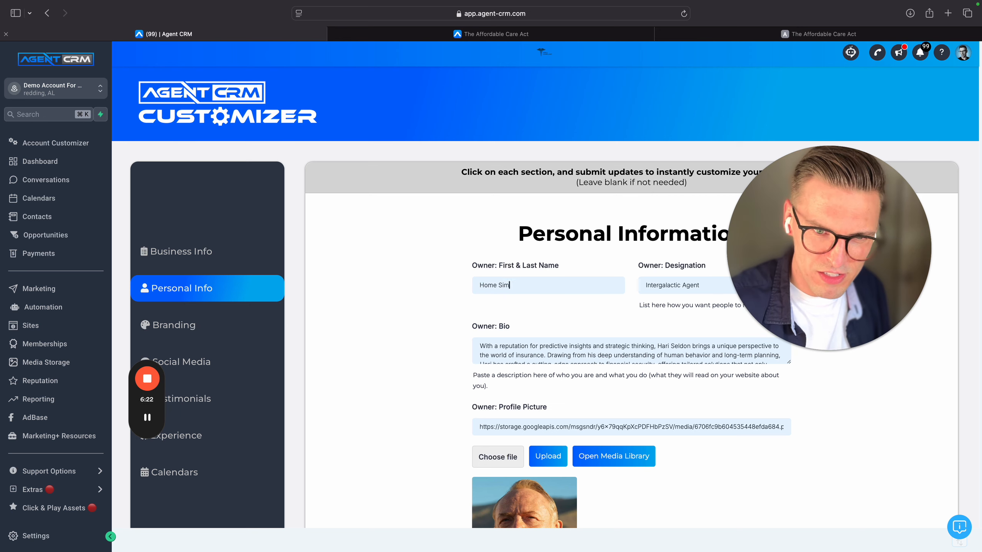
Step: Enter the owner's first and last name and set the owner's designation to "Agent Extrodinare", keeping the existing bio
type("Homer Sim")
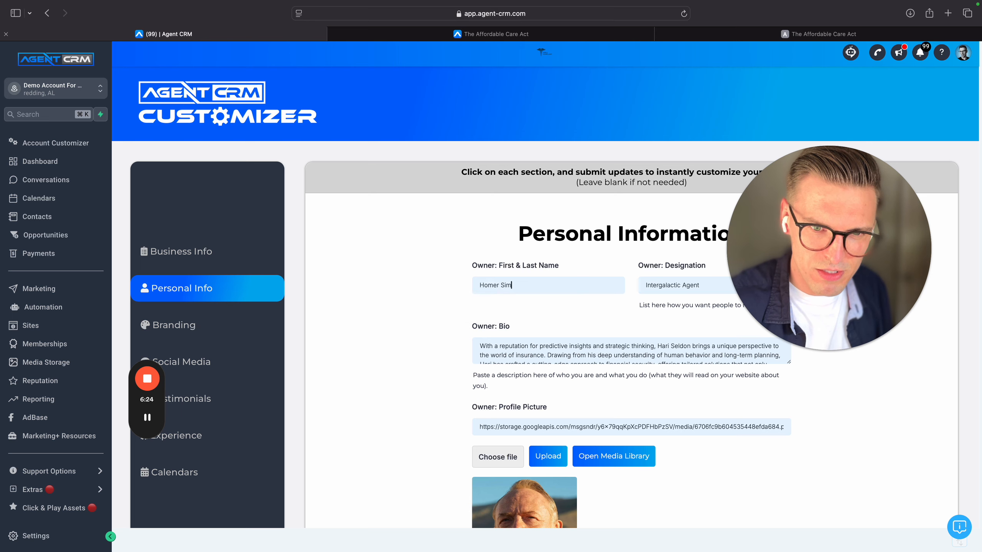
left_click_drag(843, 237, 411, 209)
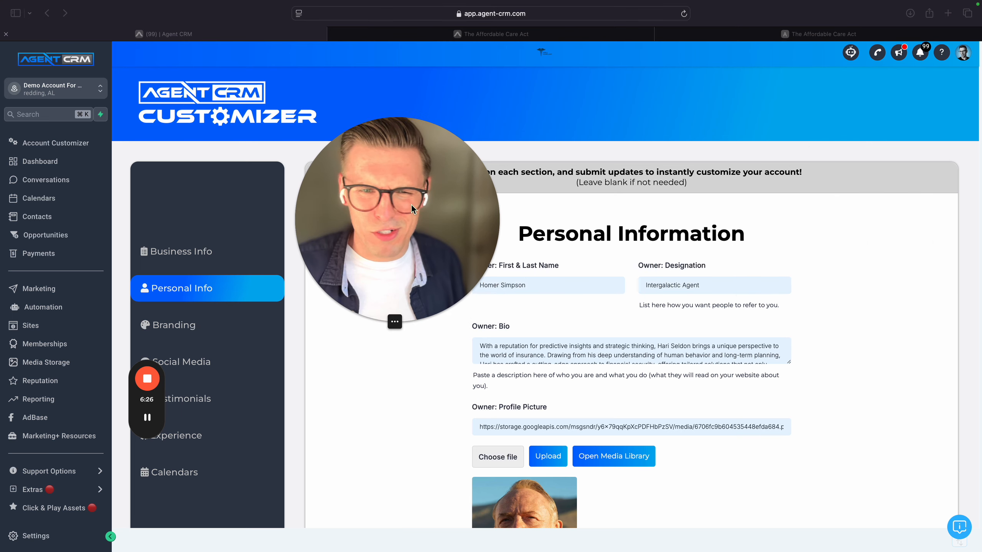
double_click(741, 284)
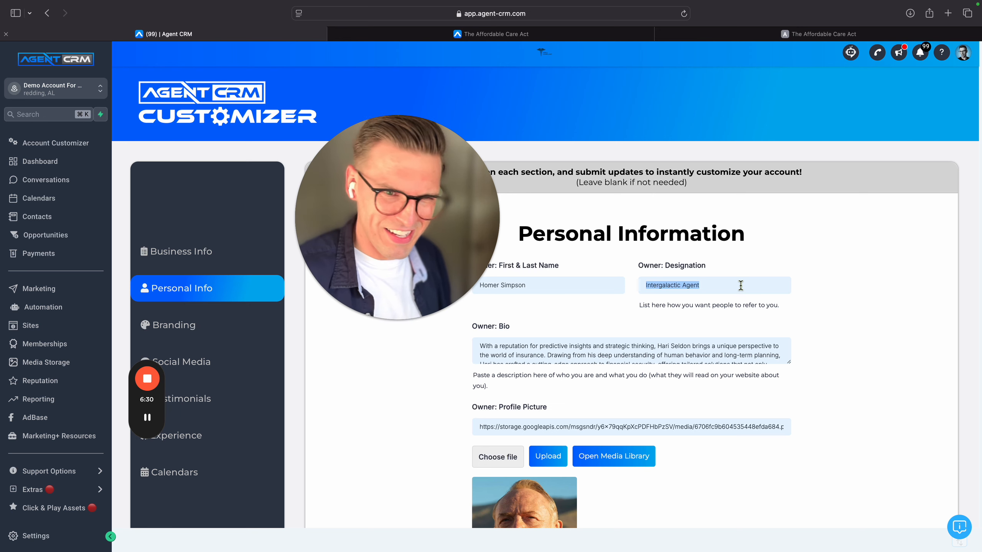
type("A")
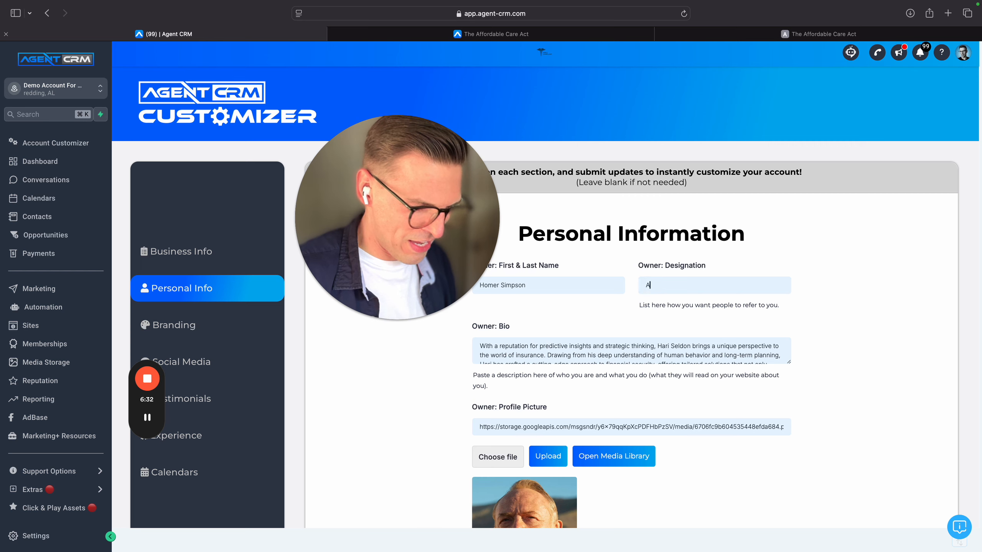
type("gent ")
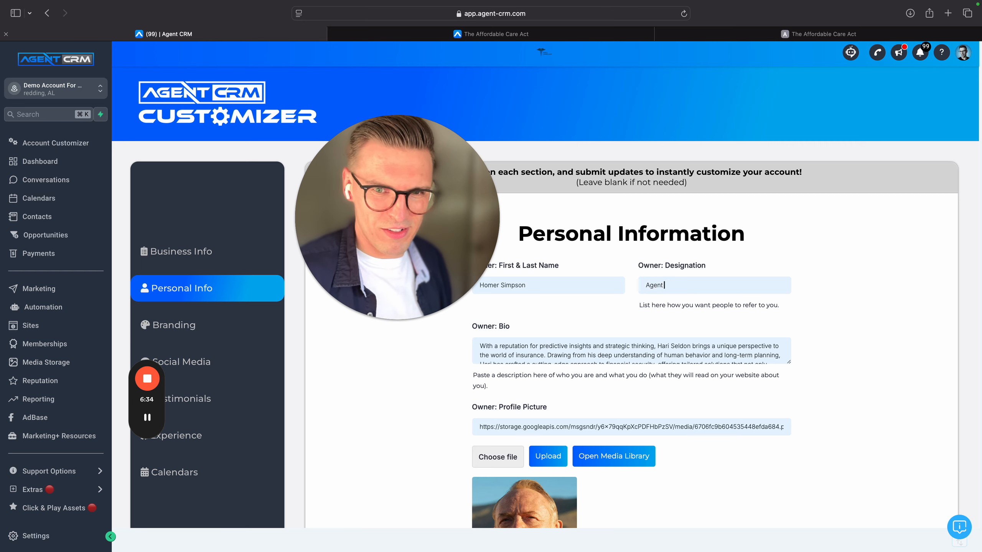
type("Extro")
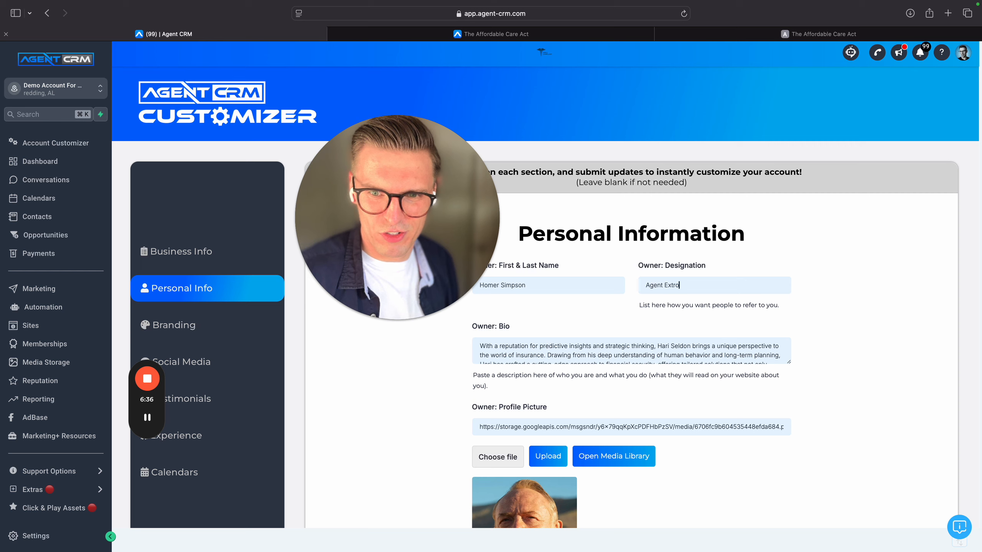
type("dinare")
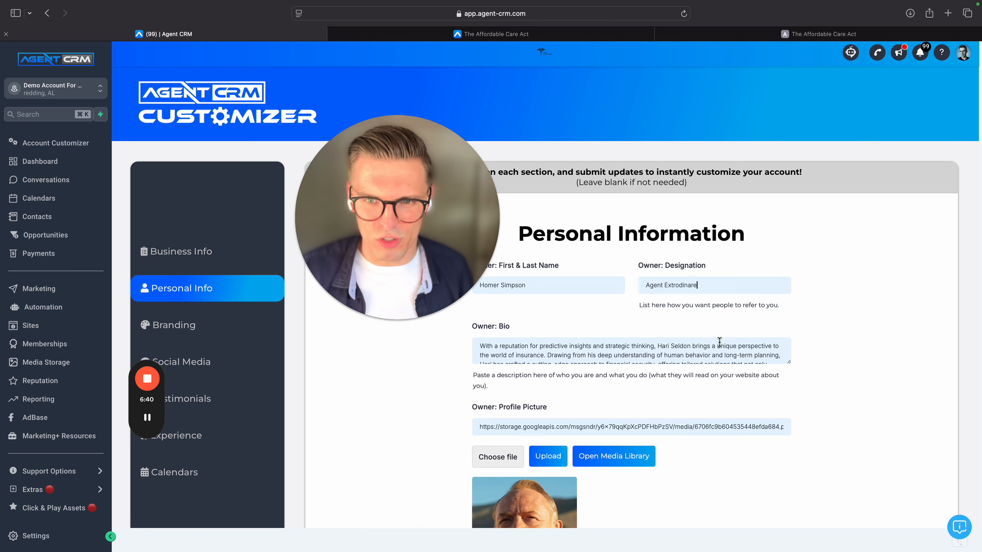
right_click(693, 287)
left_click(616, 344)
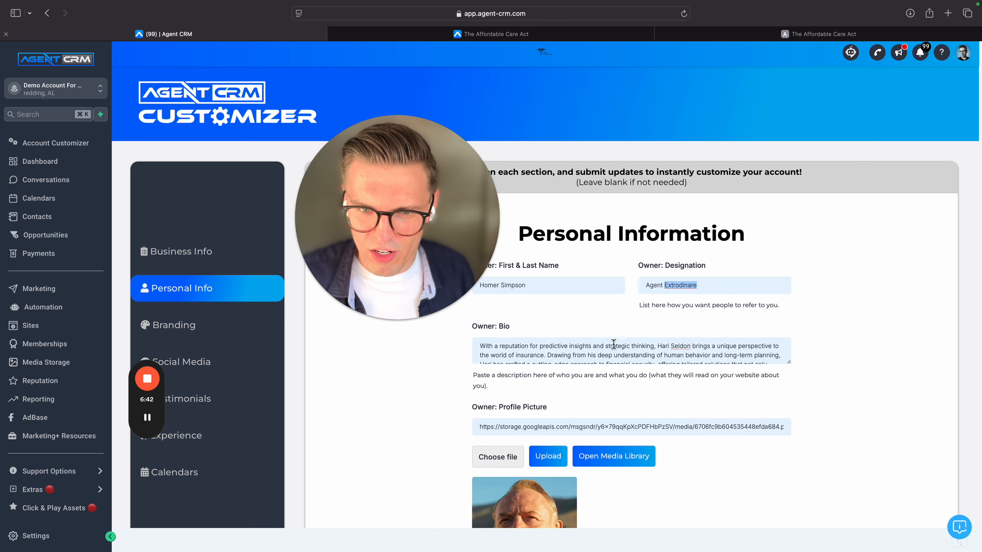
left_click(598, 355)
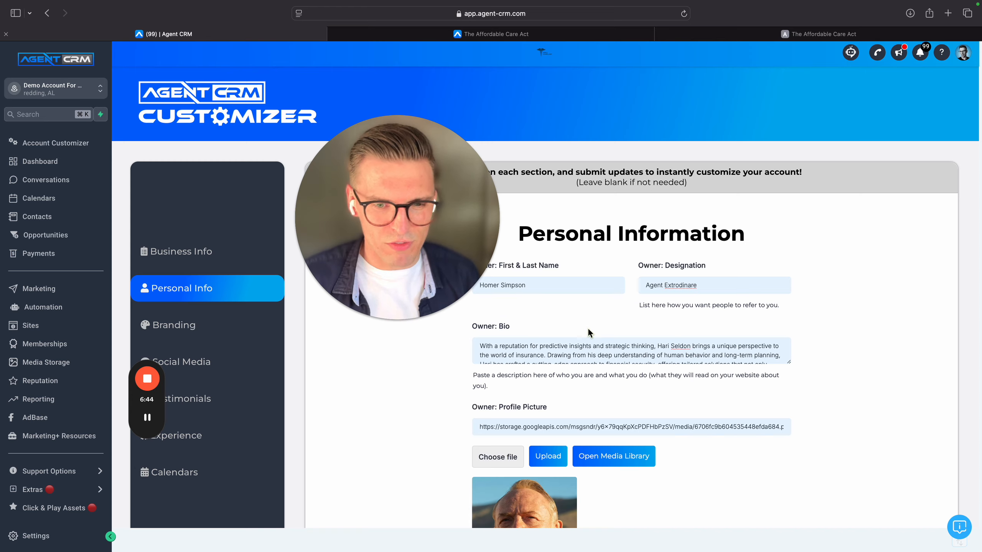
Step: Choose Homer-Profile.png as the owner's profile picture and upload it
scroll(598, 355, "down", 3)
left_click_drag(427, 234, 299, 320)
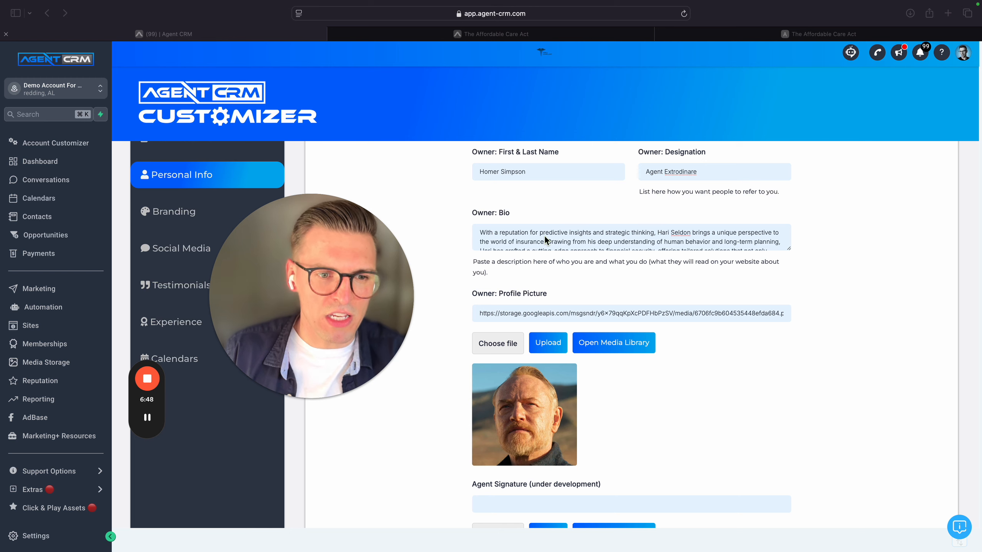
left_click(491, 347)
left_click(491, 347)
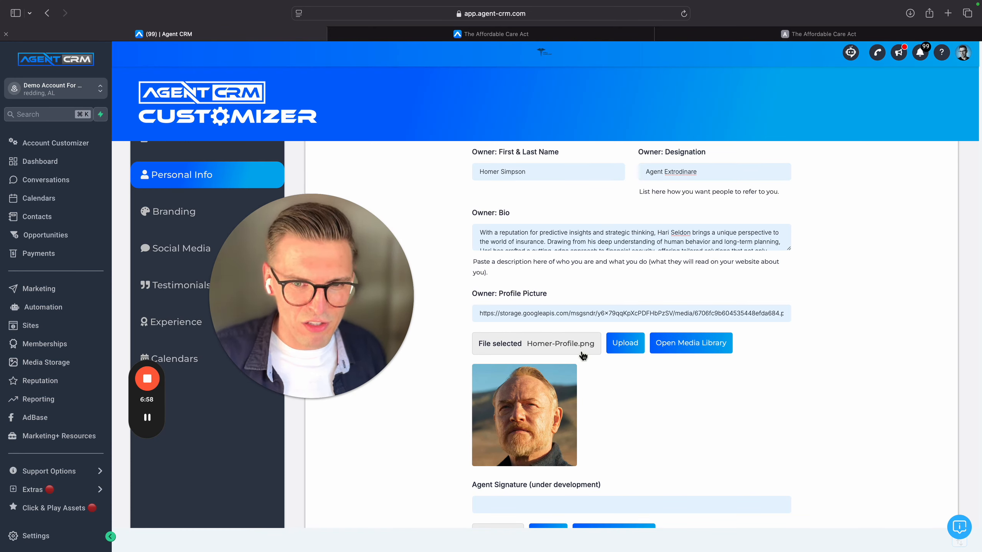
left_click(624, 350)
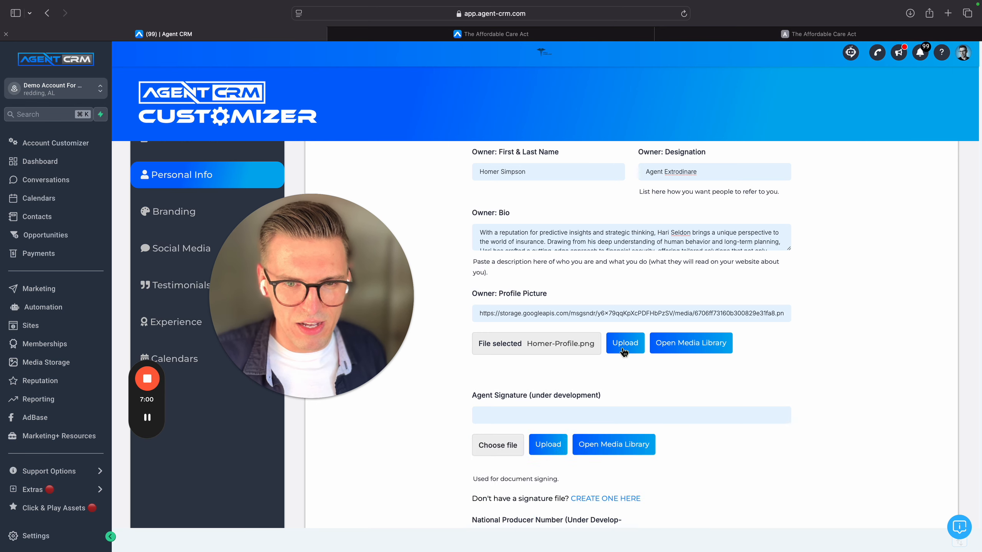
Step: Keep the remaining Personal Info fields as they are, submit the section and continue to Branding
scroll(606, 358, "down", 5)
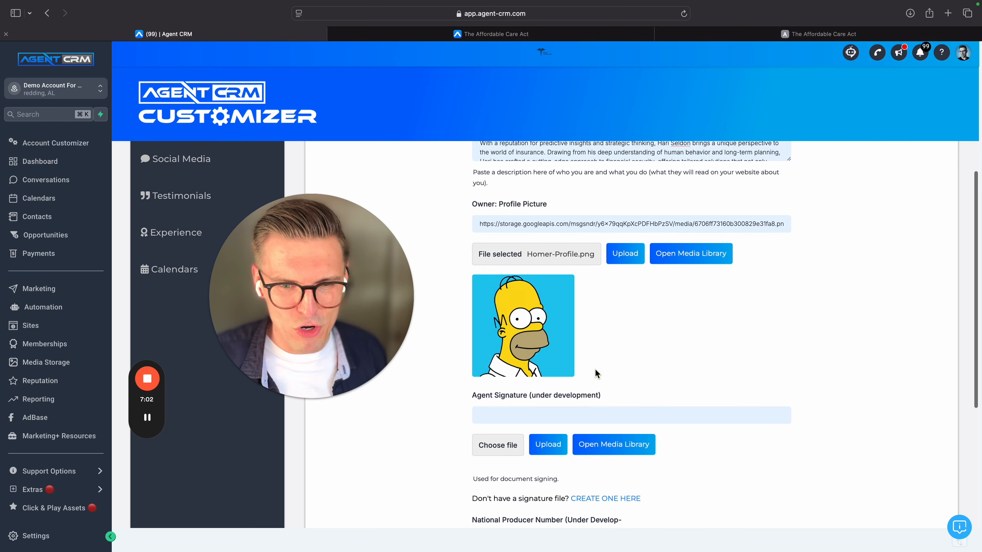
scroll(567, 404, "down", 2)
left_click(522, 427)
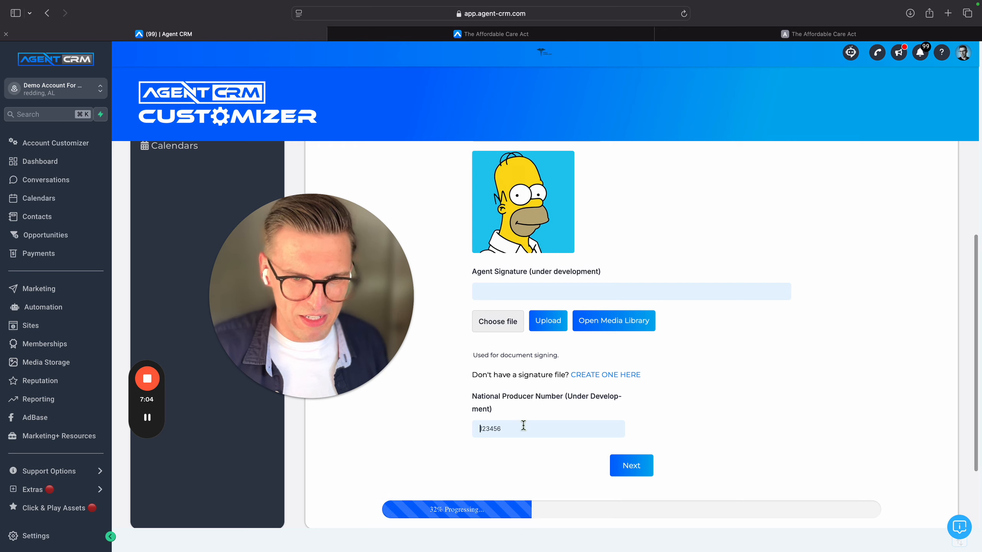
left_click(621, 462)
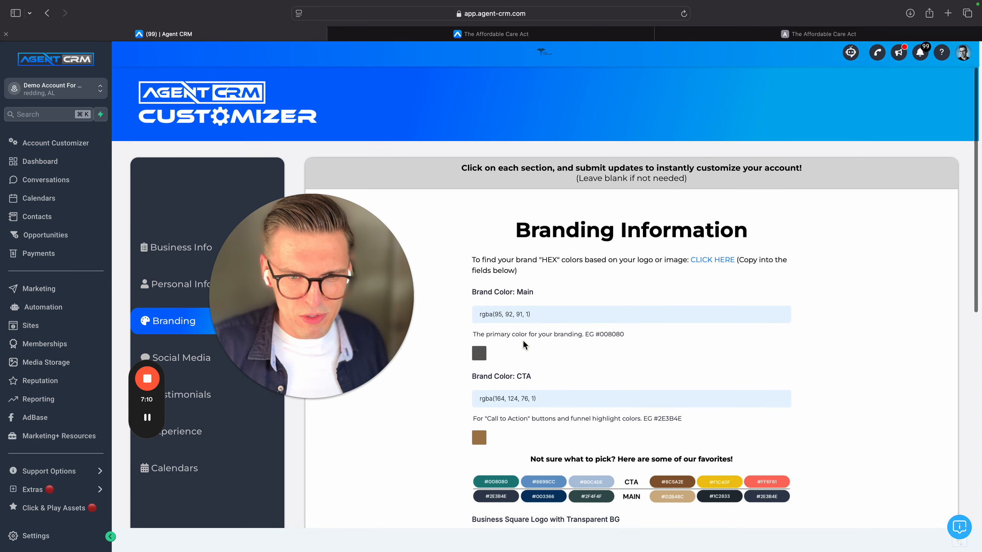
Step: Choose Homer-Logo.png as the business logo with transparent background and upload it
scroll(523, 343, "down", 7)
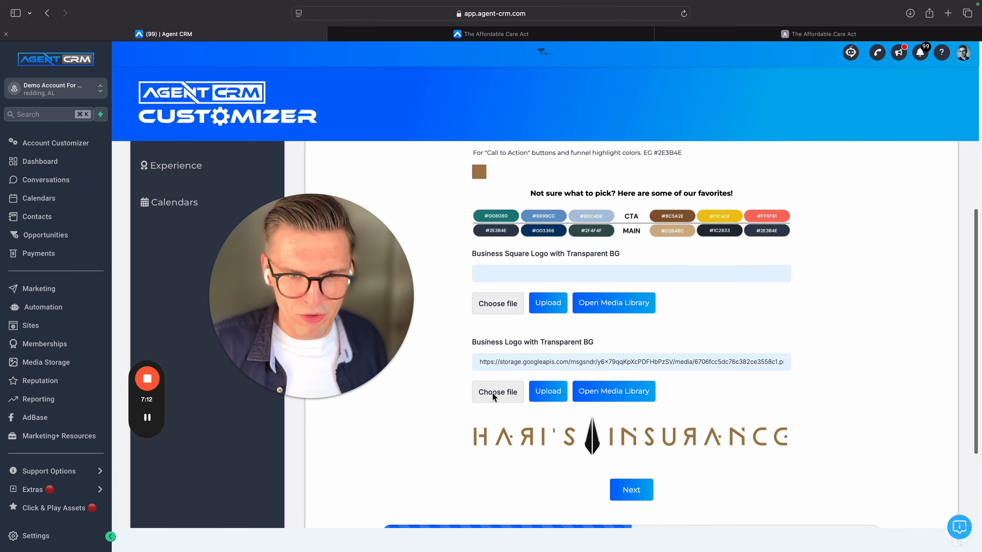
left_click(493, 393)
left_click(443, 231)
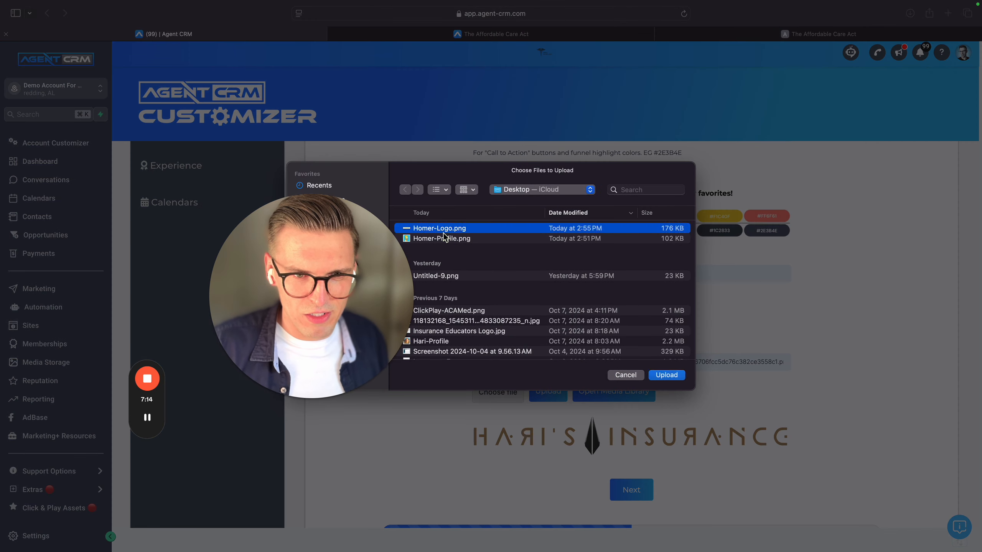
key("Return")
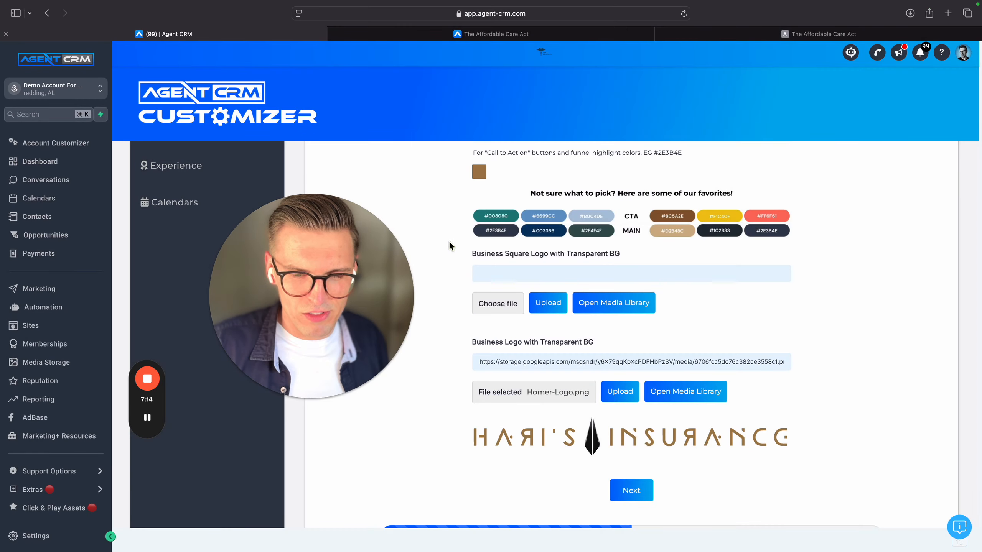
left_click(620, 392)
scroll(622, 400, "down", 1)
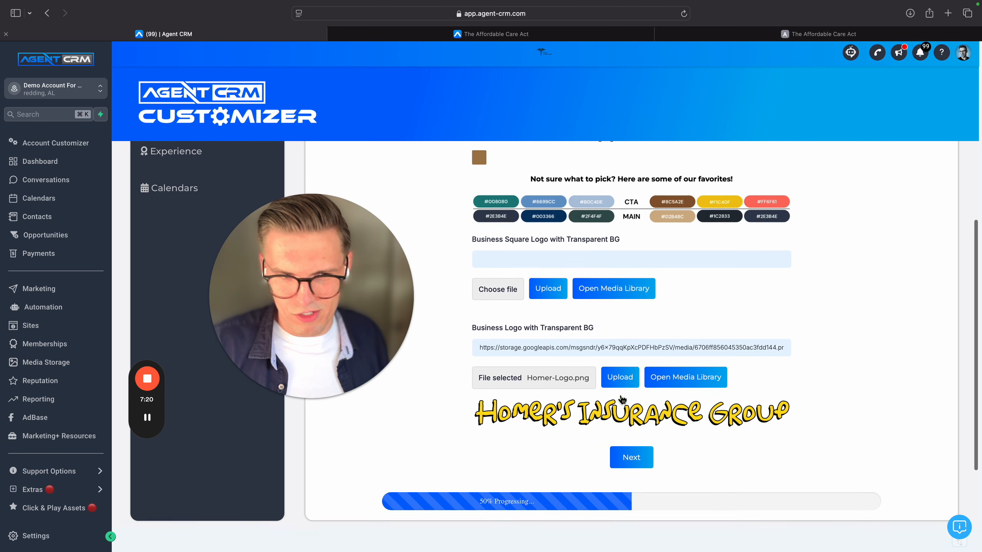
Step: Open the linked imagecolorpicker.com page for finding brand hex colors and load Homer-Profile.png into it
scroll(622, 400, "up", 1)
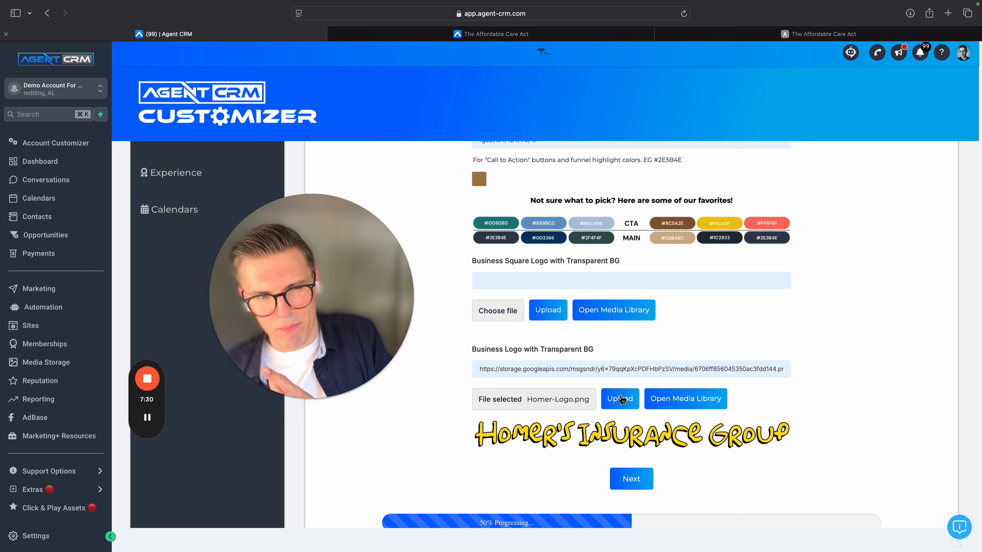
scroll(596, 273, "up", 2)
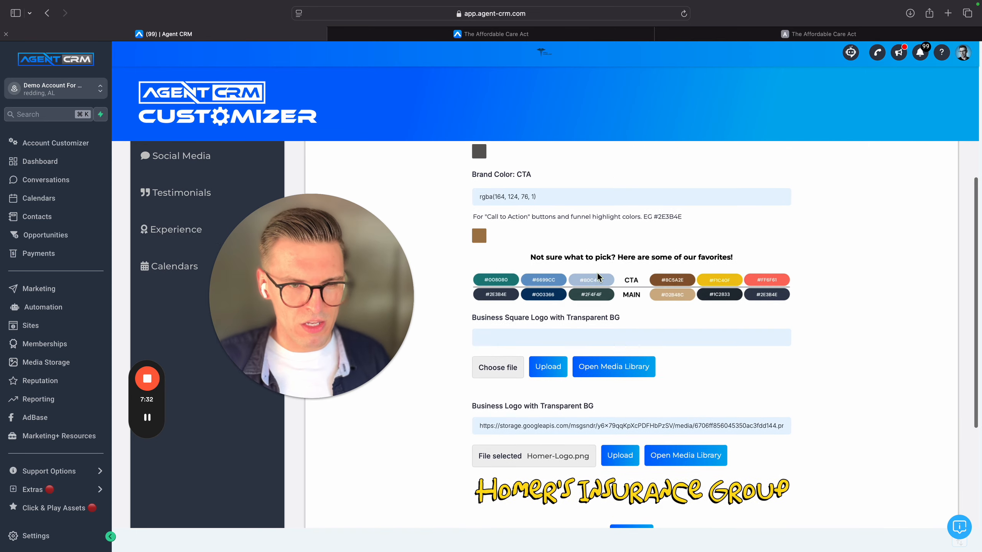
scroll(596, 273, "up", 4)
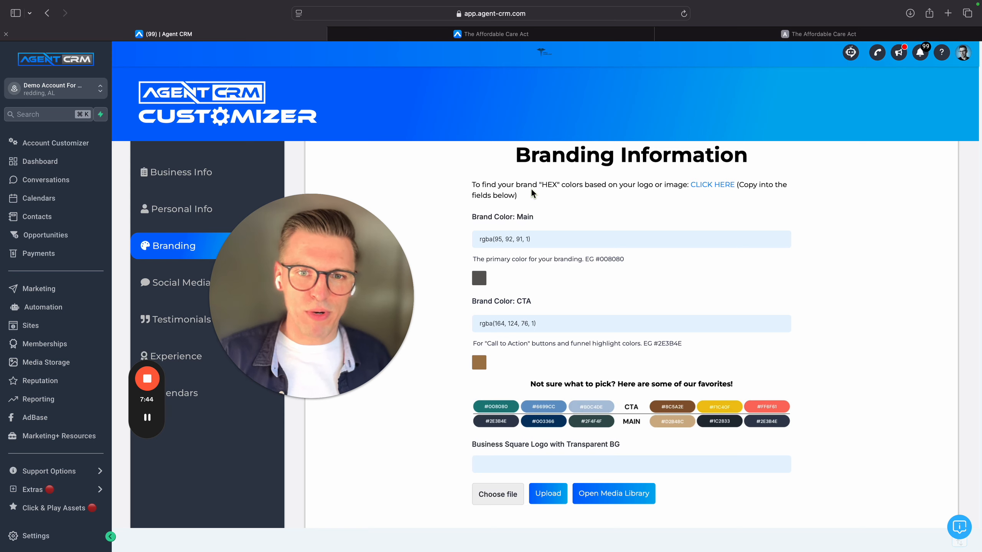
left_click(708, 187)
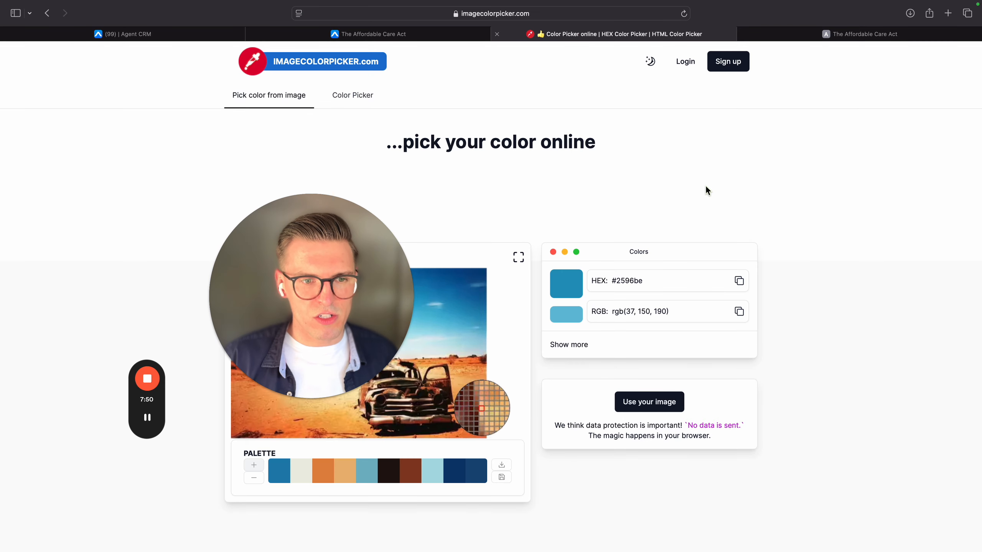
left_click_drag(393, 250, 927, 246)
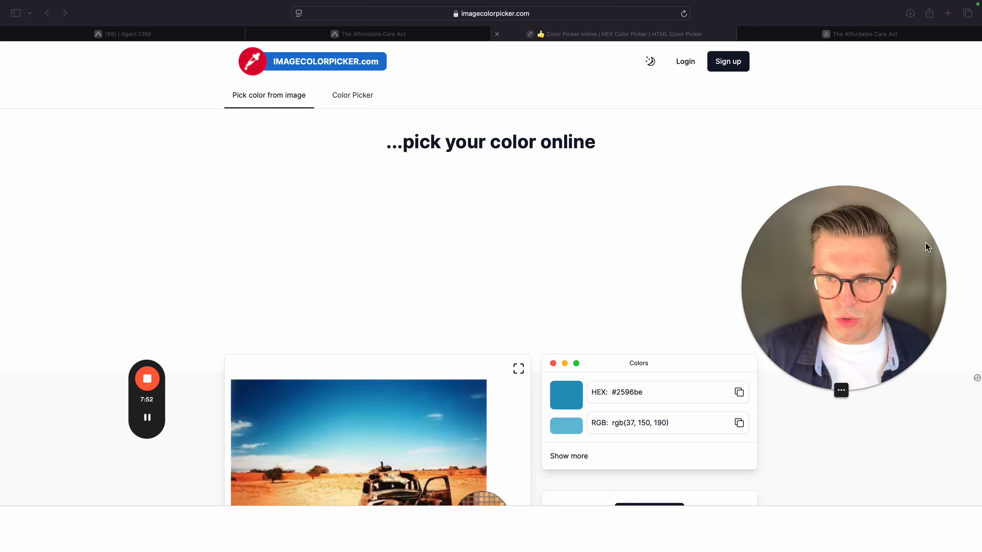
scroll(582, 339, "down", 5)
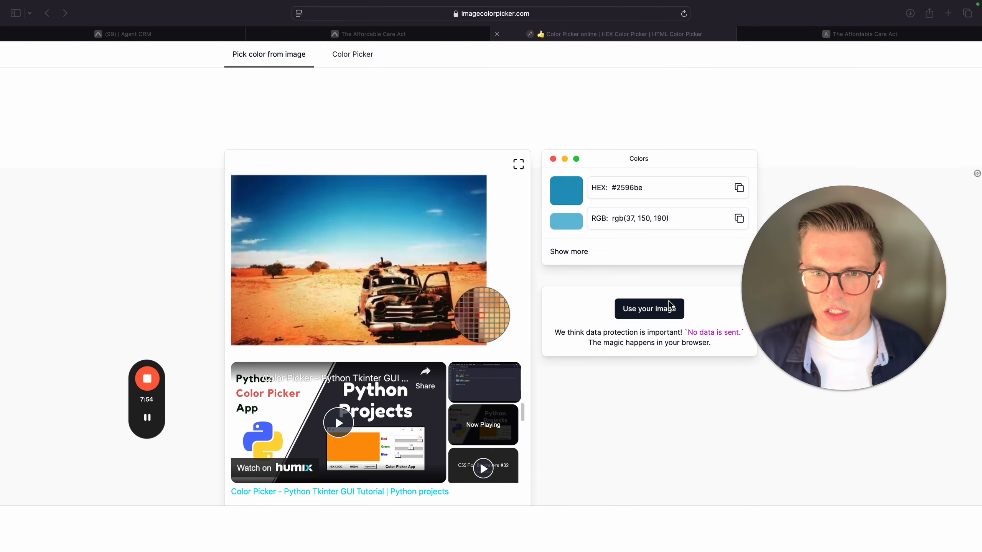
left_click(657, 313)
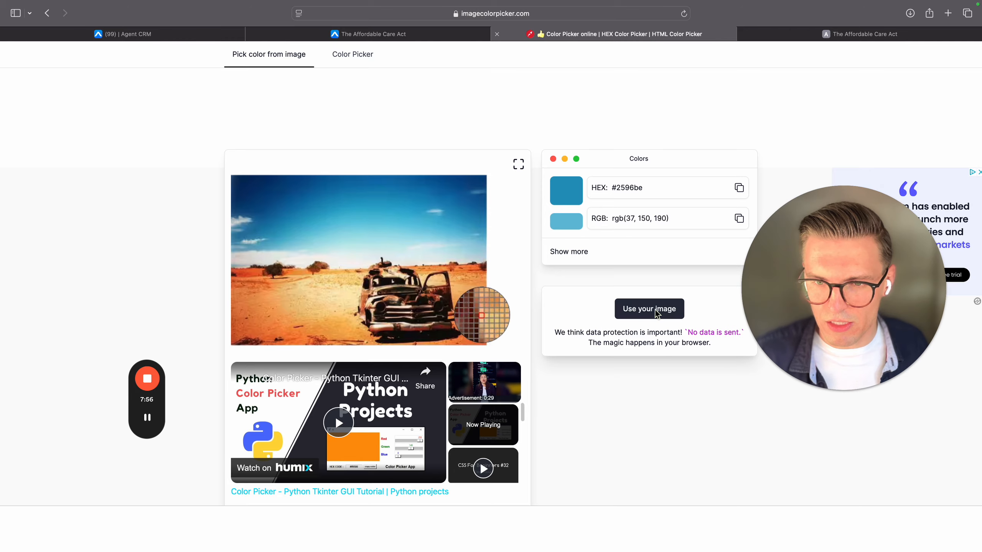
left_click(656, 313)
left_click(482, 322)
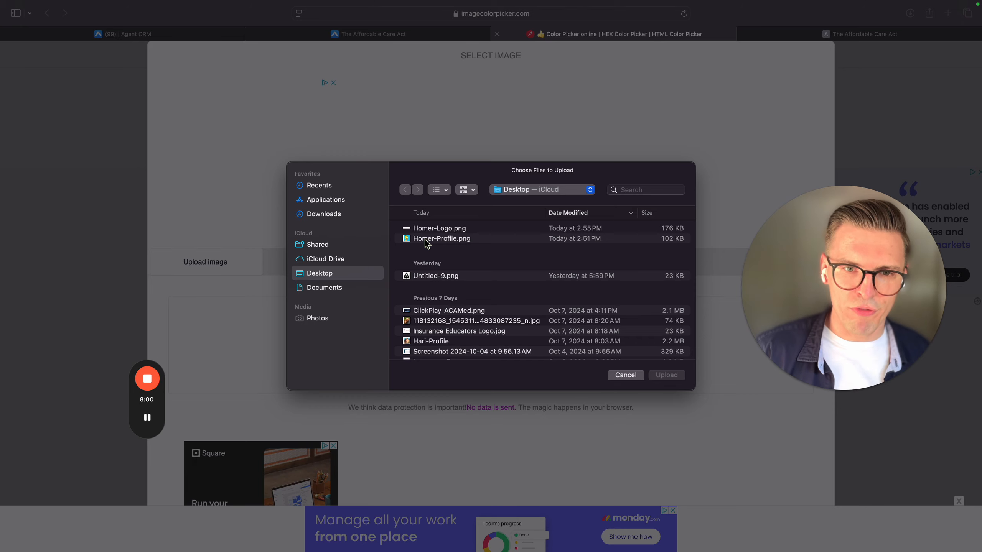
double_click(426, 241)
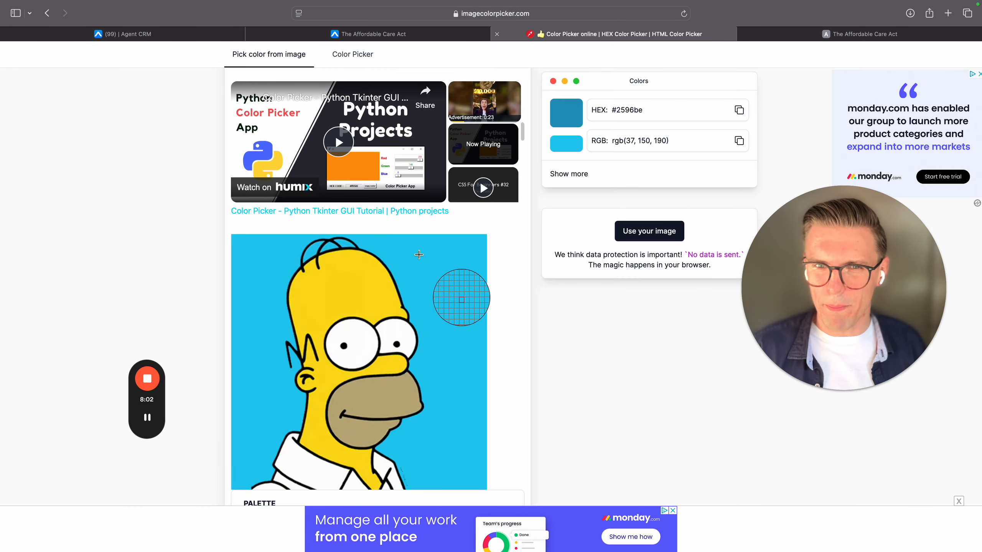
Step: Sample the yellow of the character's head and enter its hex value #fcdb00 as the CTA brand color in the Account Customizer
left_click(341, 291)
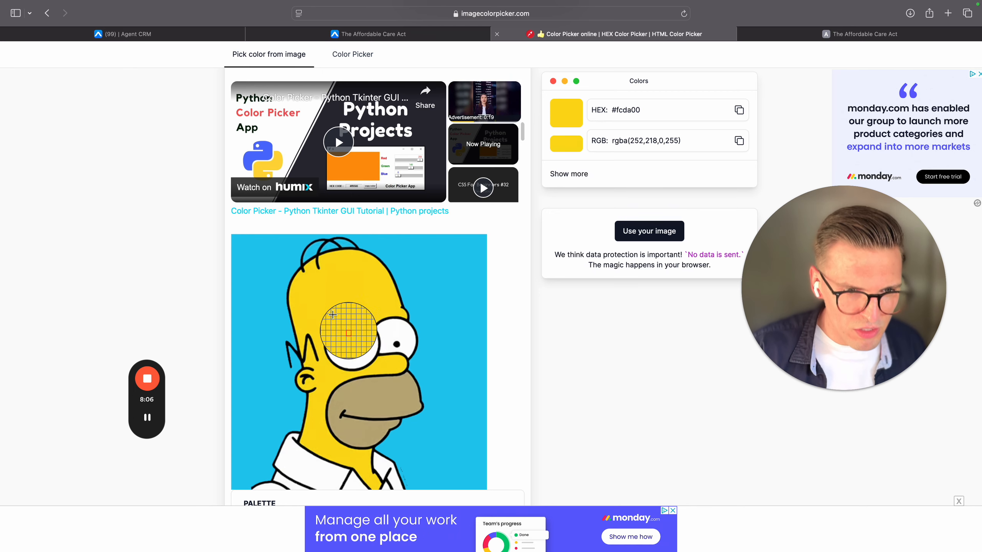
left_click(342, 267)
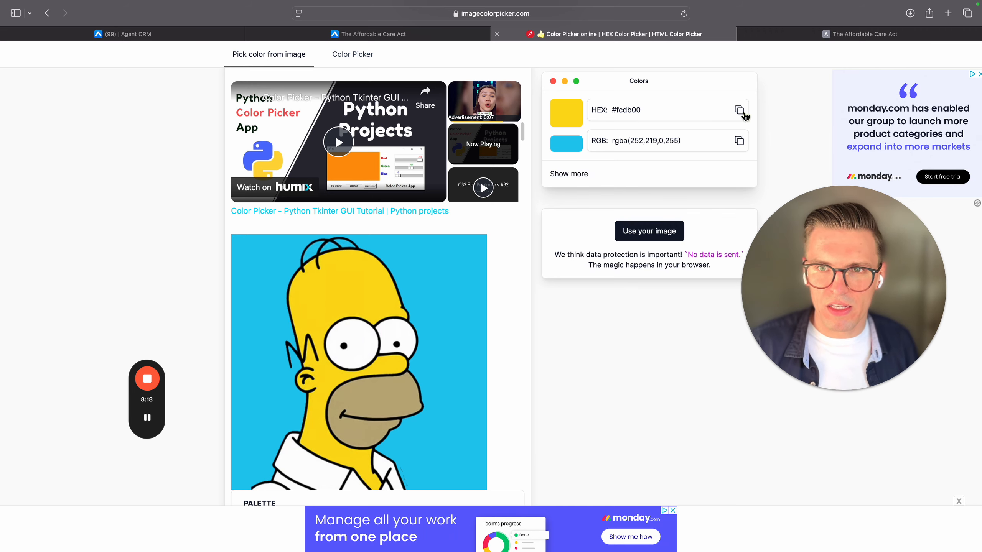
left_click(123, 35)
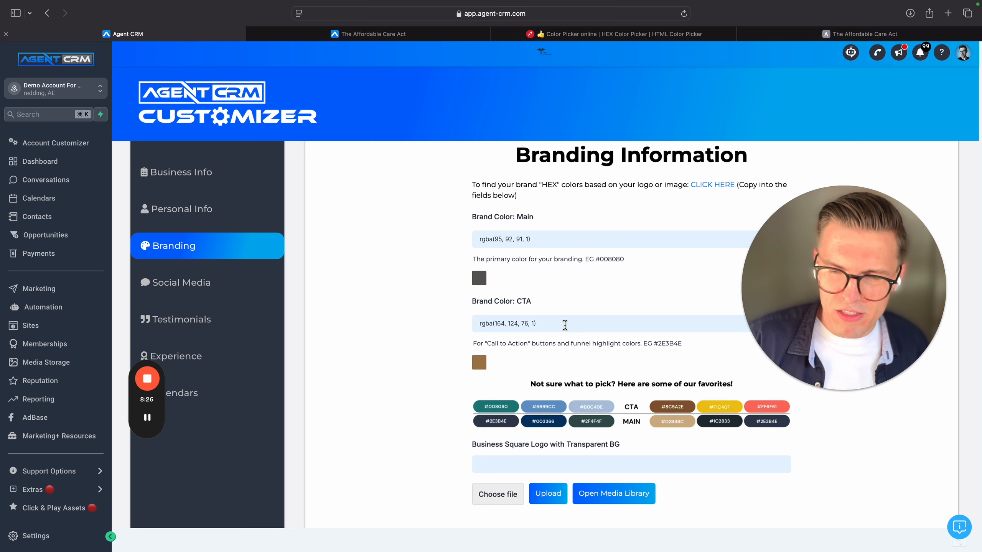
left_click_drag(567, 240, 479, 238)
left_click(566, 314)
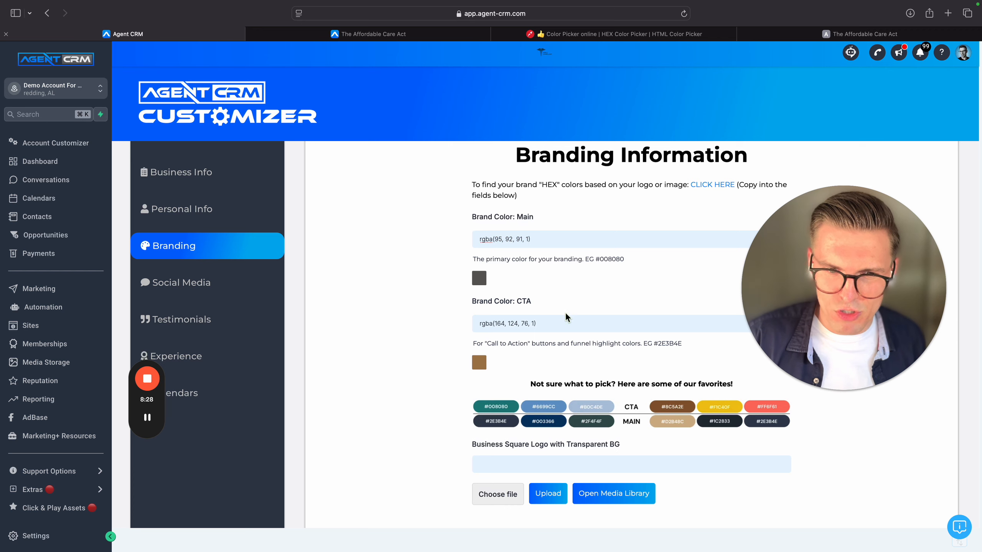
left_click_drag(554, 324, 472, 327)
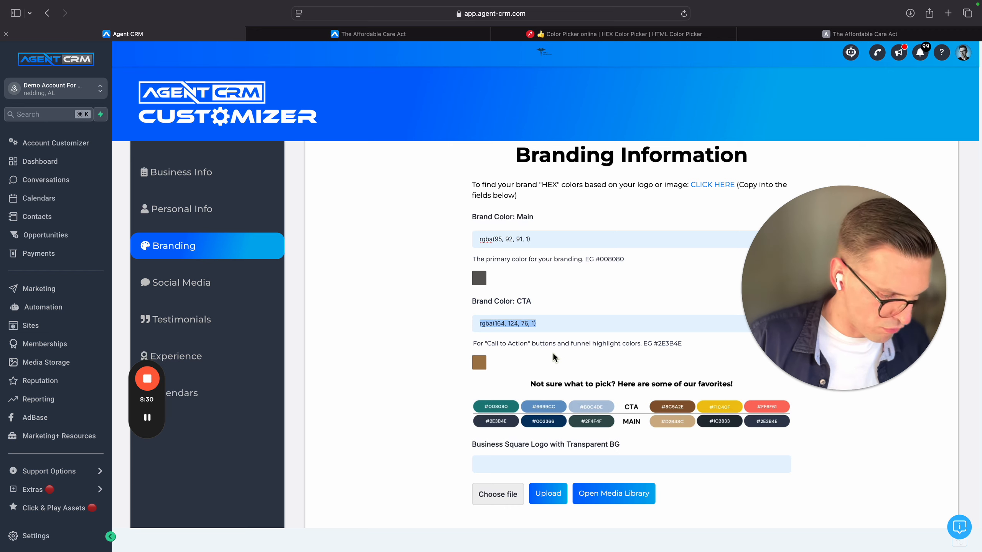
type("#fcdb00")
Step: Return to the image color picker, dismiss the ad, sample the picture's light-blue background and copy its hex value #22caef
left_click(551, 241)
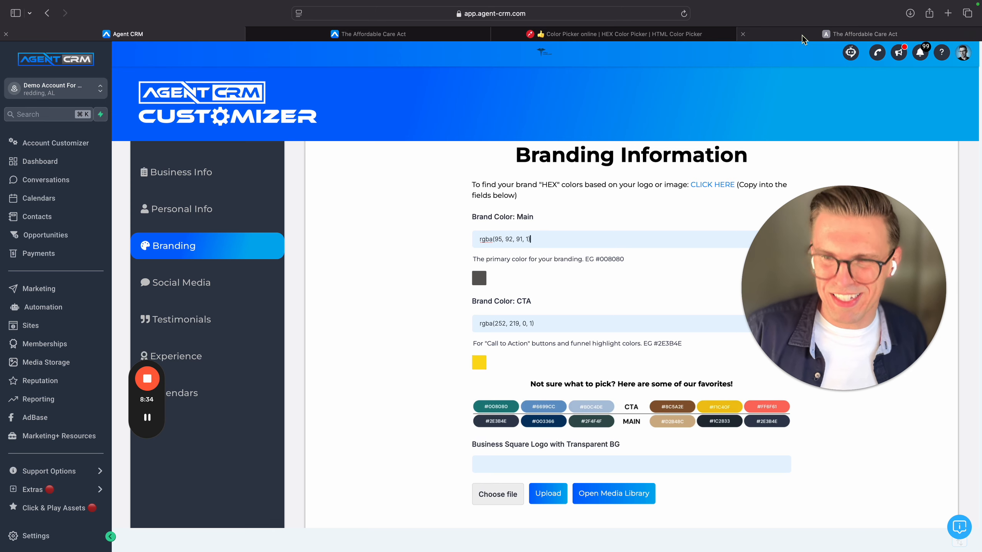
left_click(662, 39)
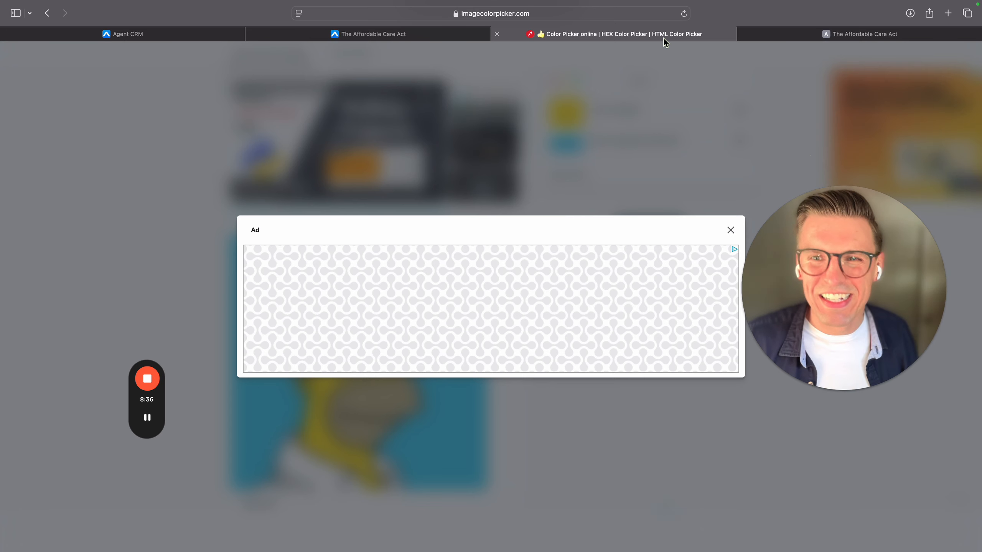
left_click(730, 230)
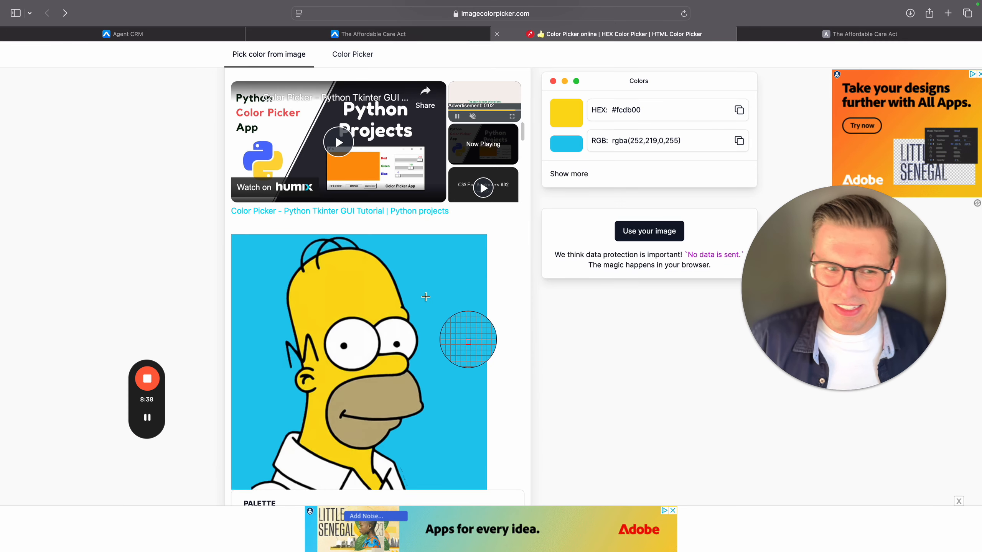
left_click(438, 288)
left_click_drag(643, 110, 610, 108)
key("super+c")
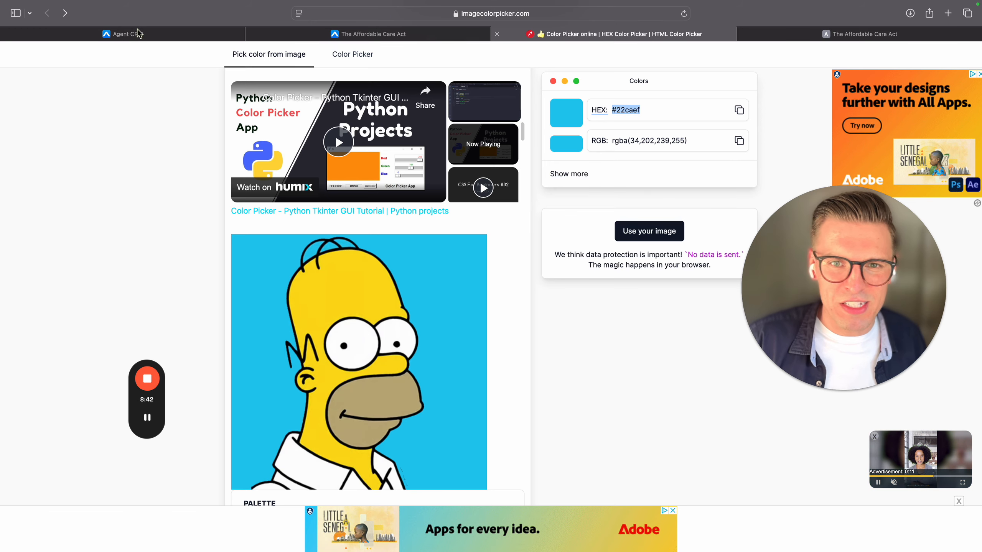
Step: Switch back to Agent CRM and replace the main brand color with the copied hex value #22caef
left_click(121, 35)
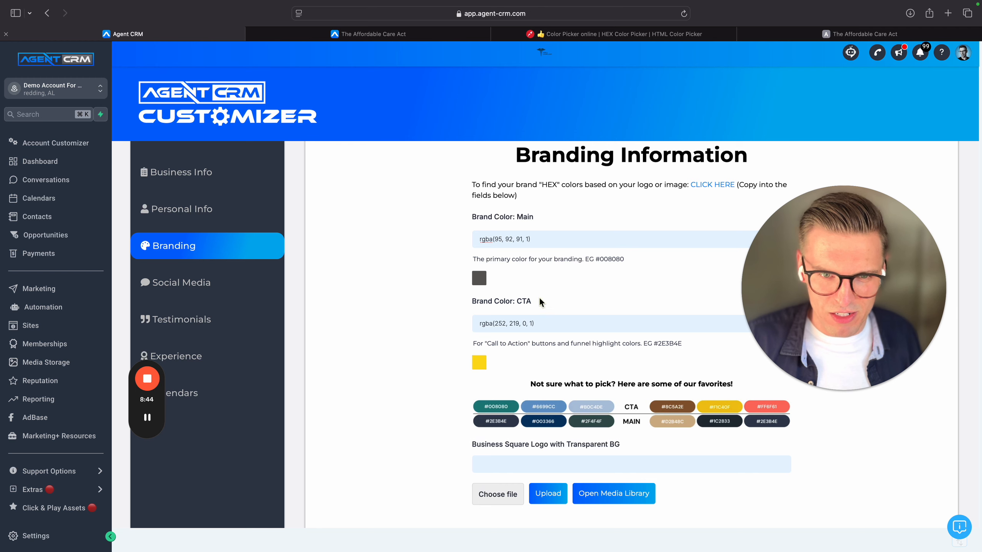
triple_click(545, 239)
key("super+v")
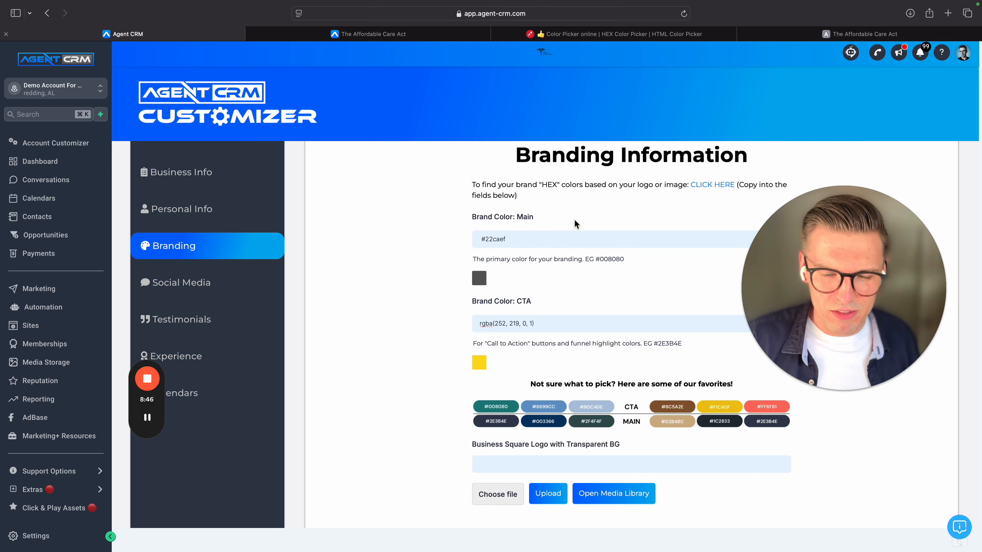
left_click(529, 237)
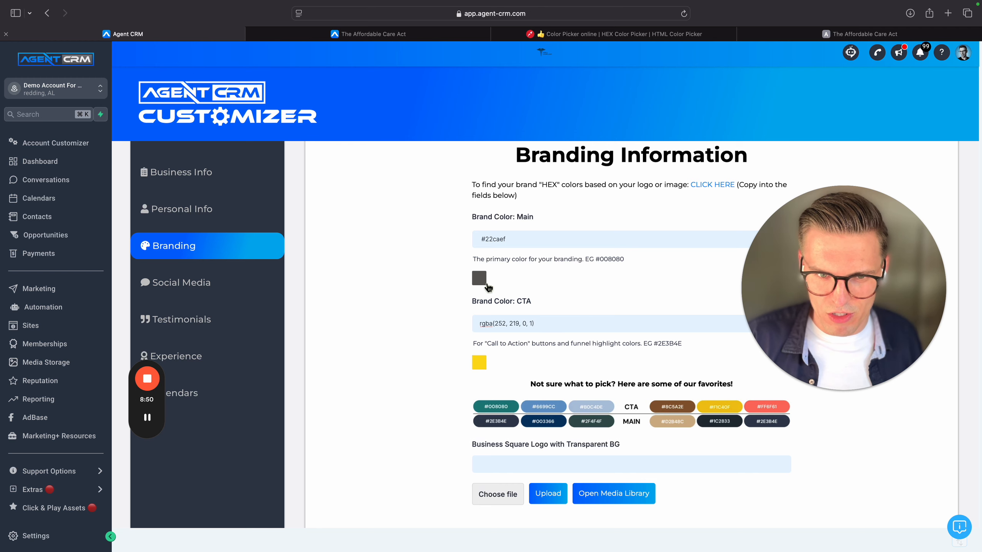
Step: Darken the CTA brand color slightly to #E3C604 with its color picker and close the picker
left_click(479, 369)
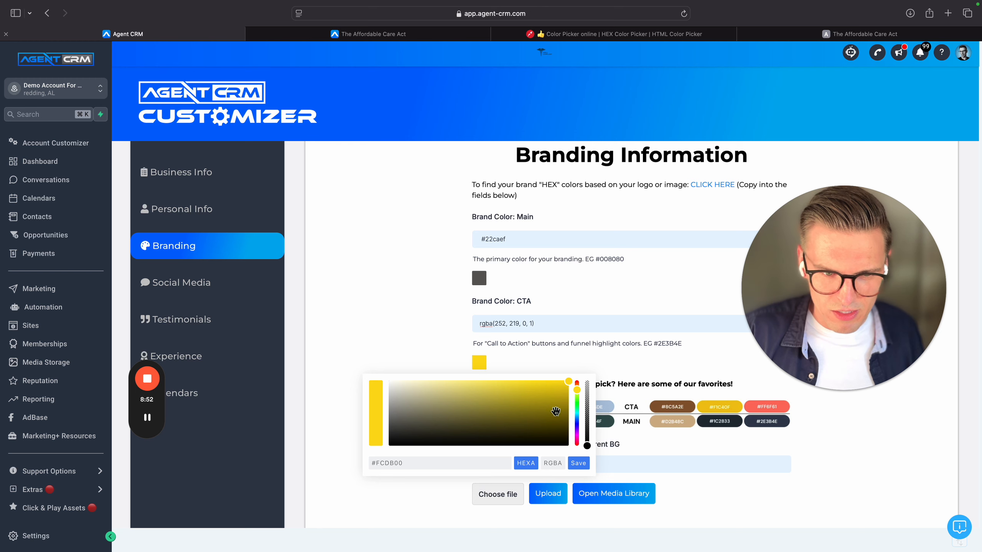
left_click_drag(571, 389, 567, 389)
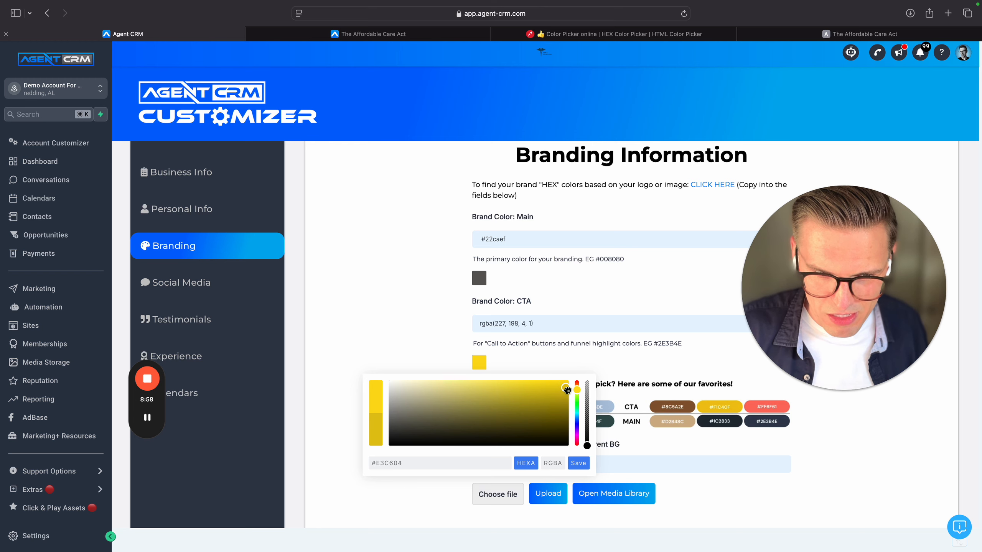
left_click(527, 241)
Step: Submit the Branding section, leave the Social Media fields blank and open the Testimonials section
scroll(684, 434, "down", 3)
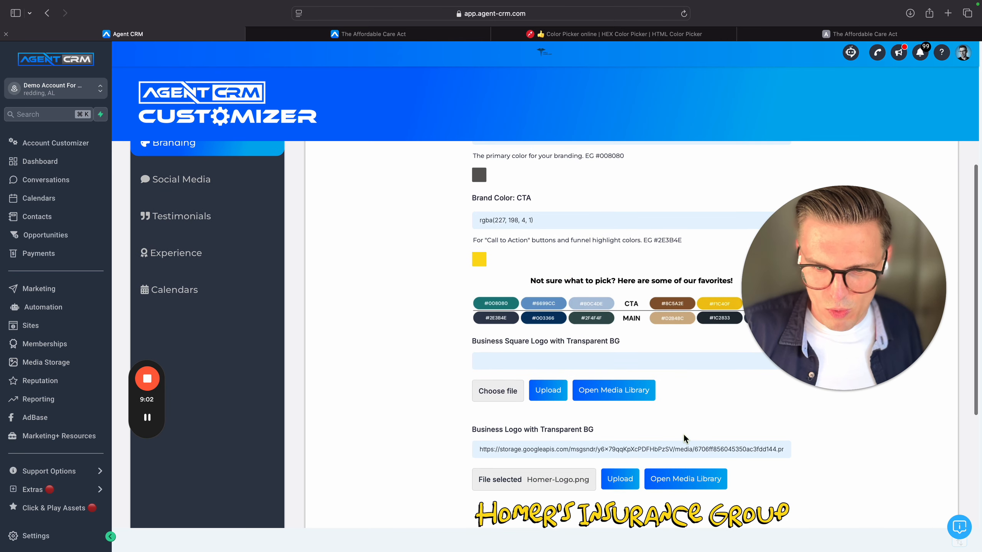
scroll(683, 434, "down", 5)
left_click(637, 363)
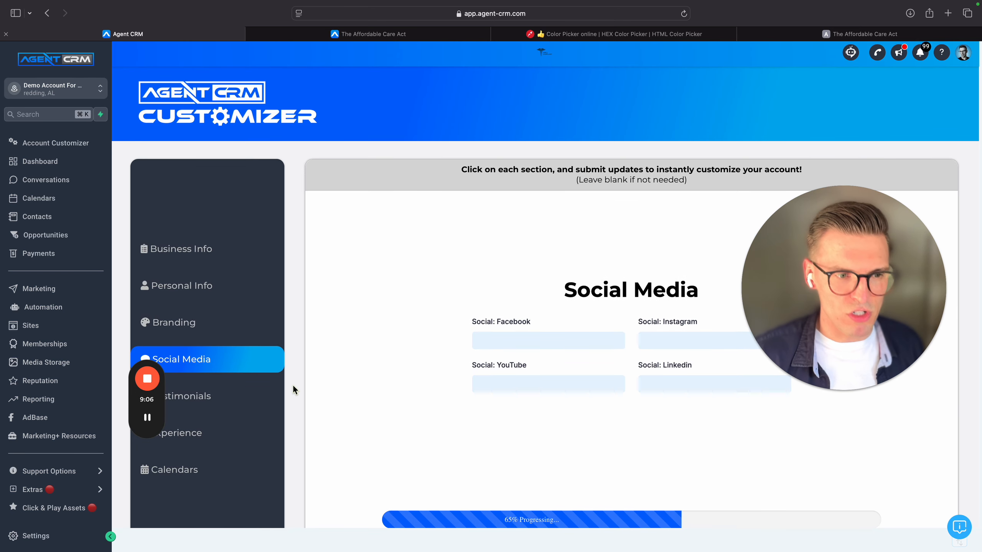
left_click(214, 408)
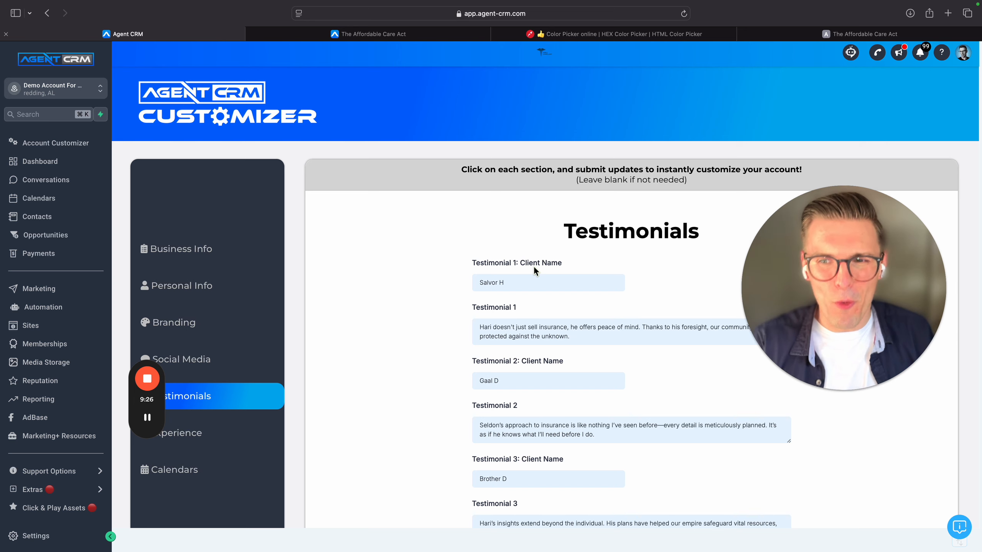
Step: Switch to the Affordable Care Act funnel page and reload it to check the updated branding
left_click(410, 35)
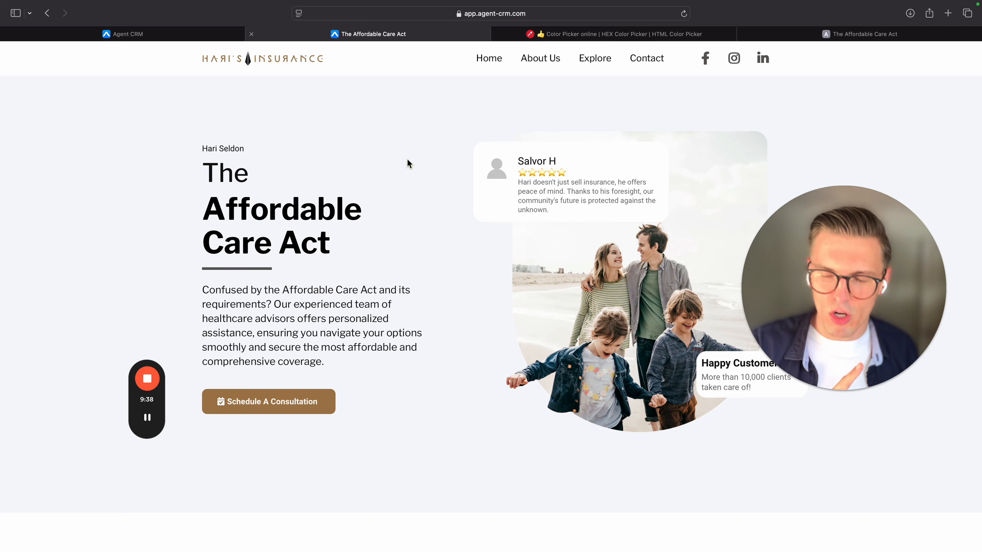
left_click(683, 14)
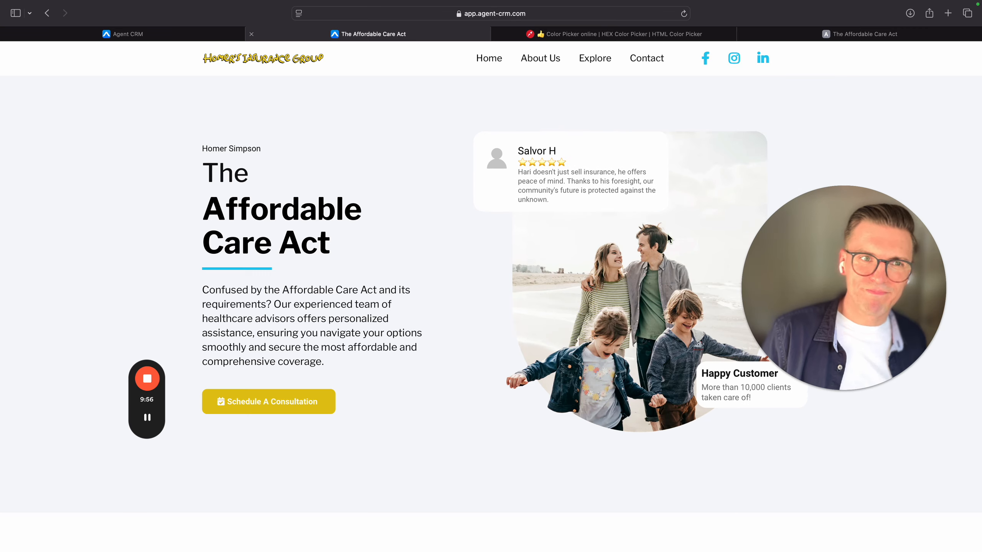
Step: Examine the About Us, ACA overview, testimonials, FAQ and footer sections of the Affordable Care Act page for the updated details and branding
scroll(668, 234, "down", 10)
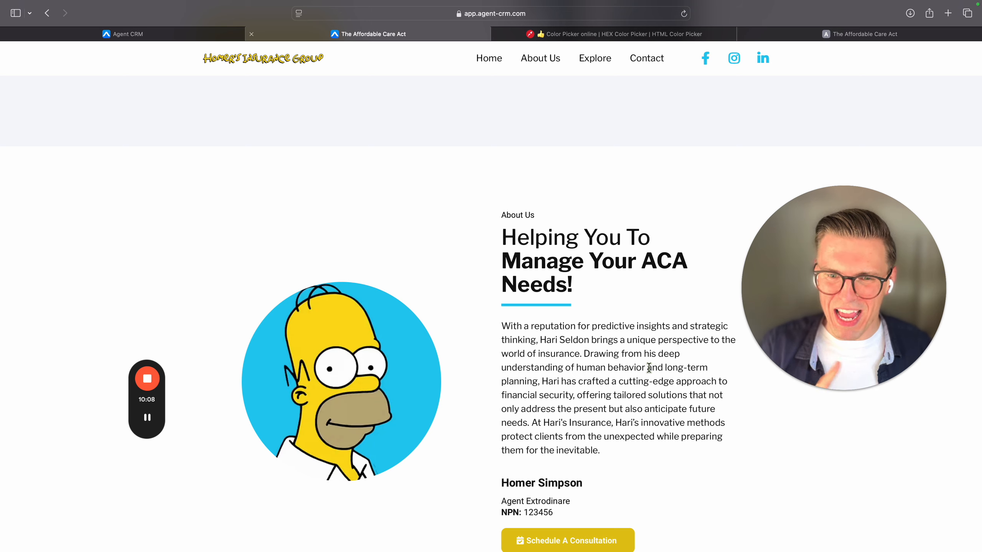
scroll(560, 396, "down", 2)
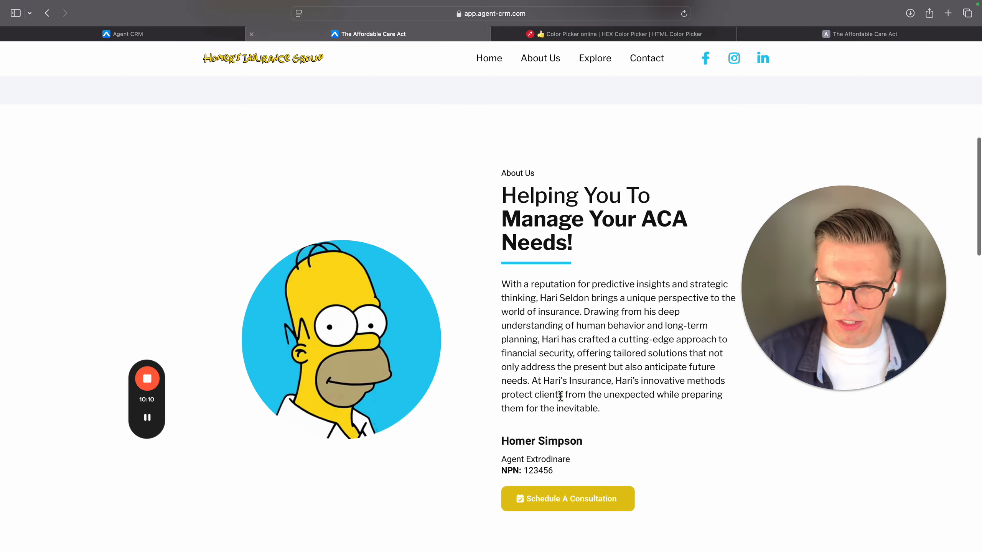
left_click_drag(501, 284, 683, 353)
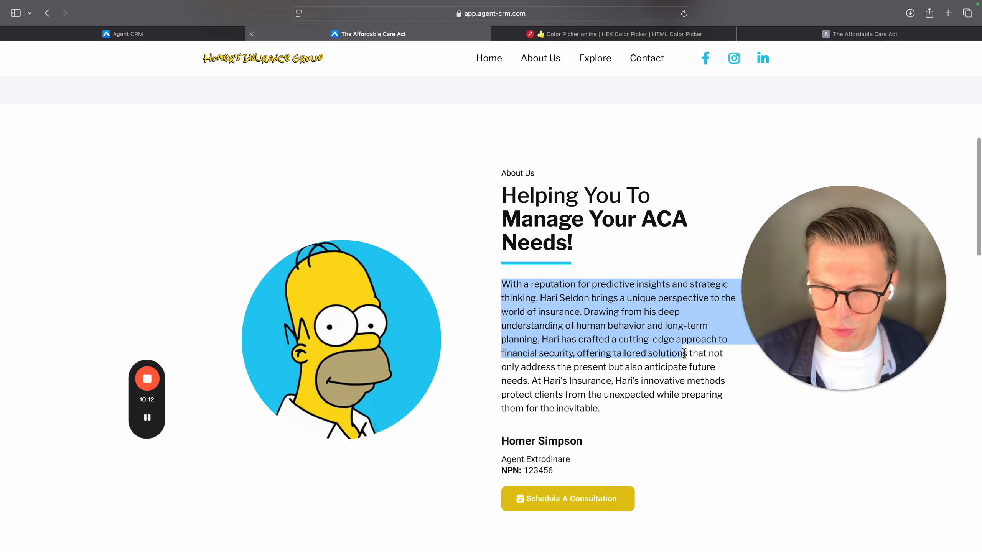
scroll(645, 359, "down", 10)
scroll(645, 359, "down", 2)
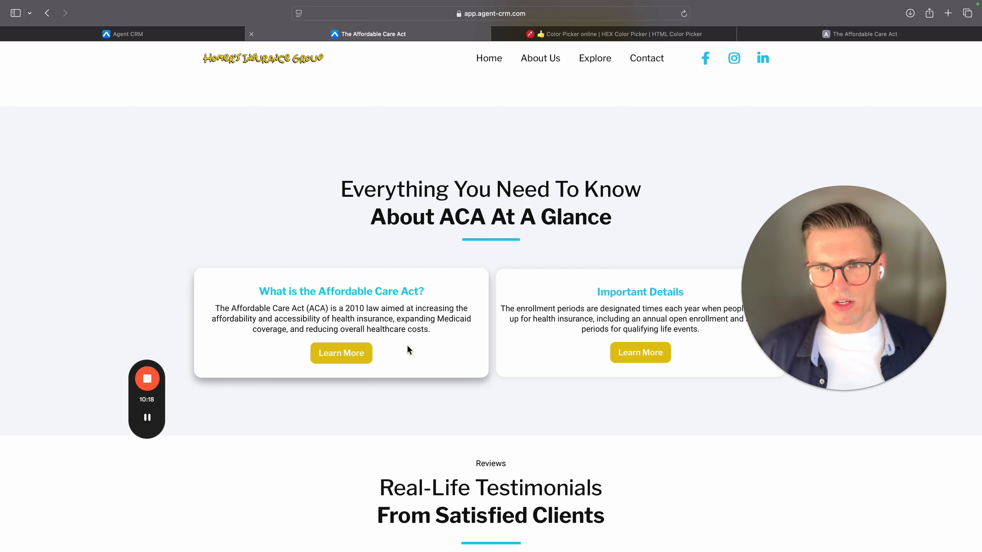
scroll(407, 346, "down", 10)
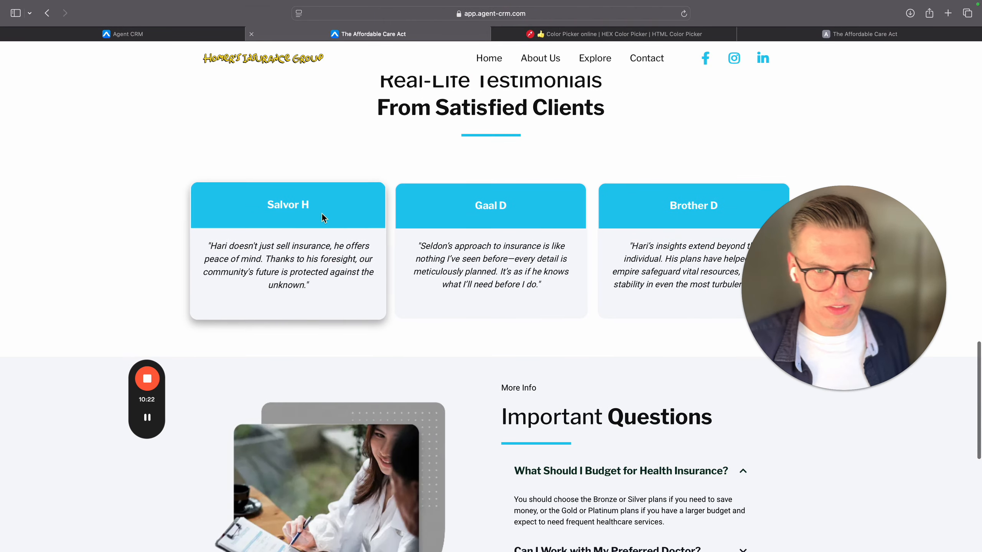
scroll(538, 400, "down", 10)
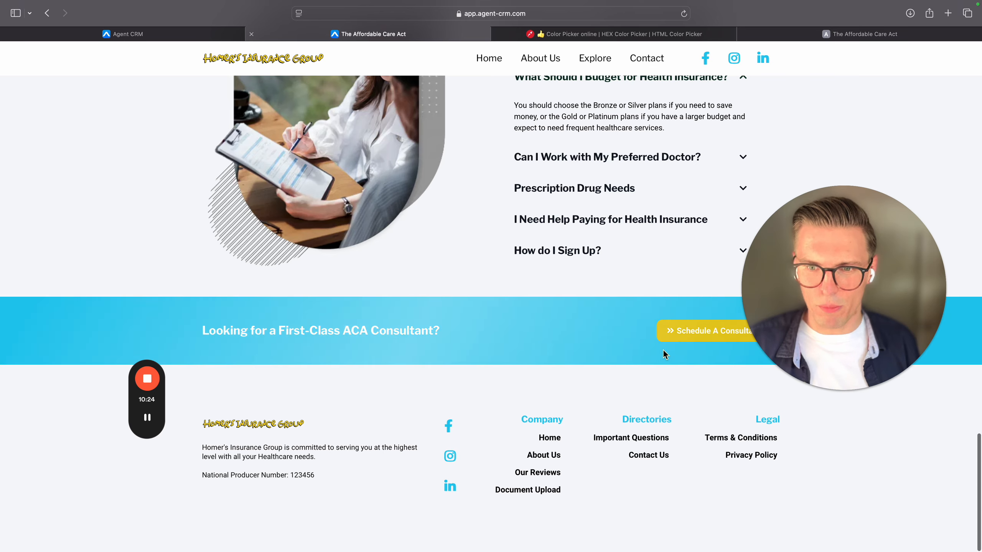
Step: Open the Schedule A Consultation page, check its booking area, questions and testimonials, and open the Document Upload page from the footer
left_click(672, 335)
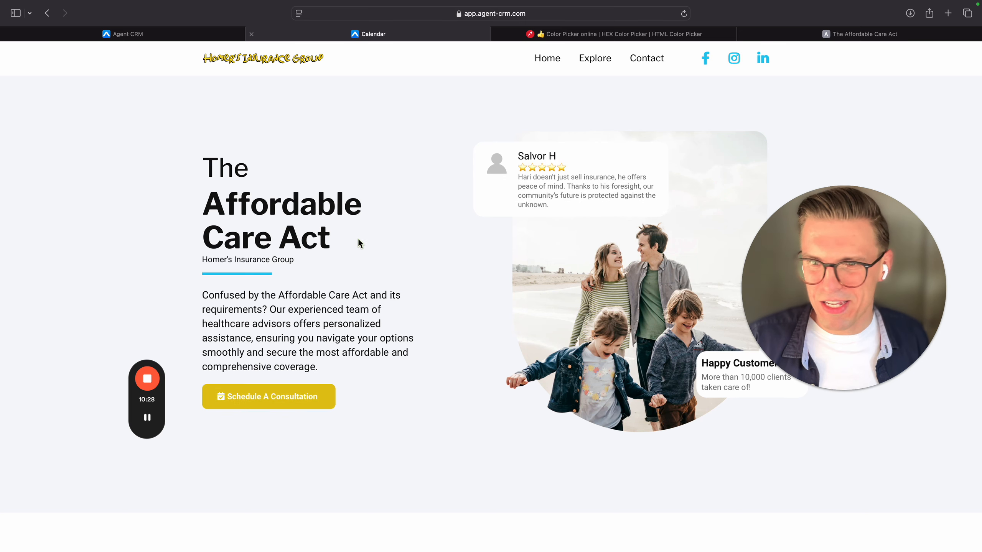
mouse_move(602, 54)
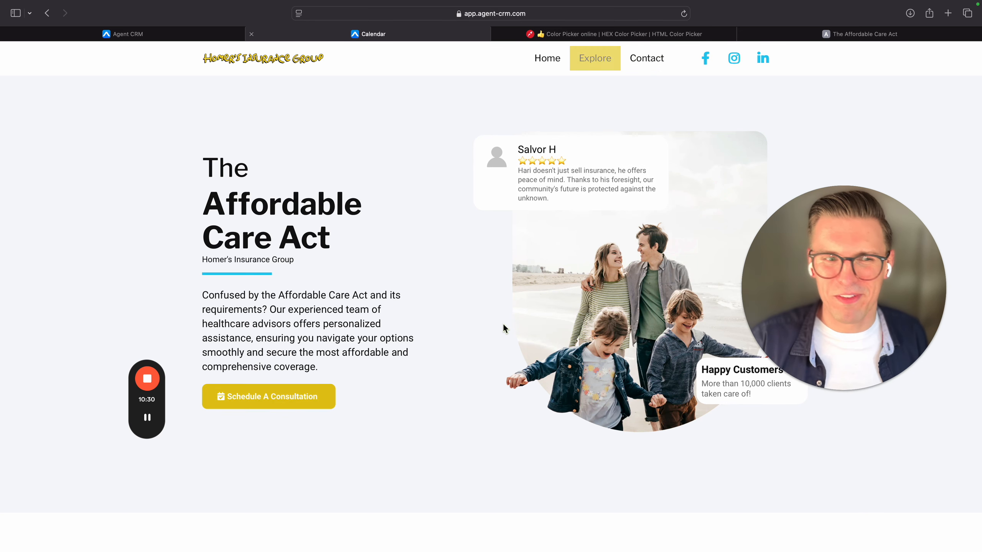
scroll(417, 364, "down", 10)
scroll(418, 364, "down", 3)
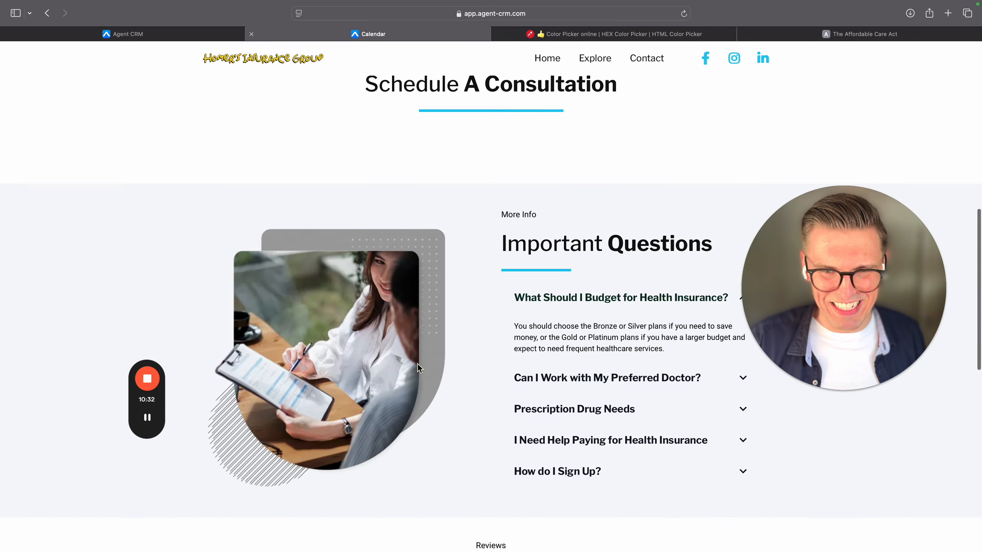
scroll(417, 368, "up", 7)
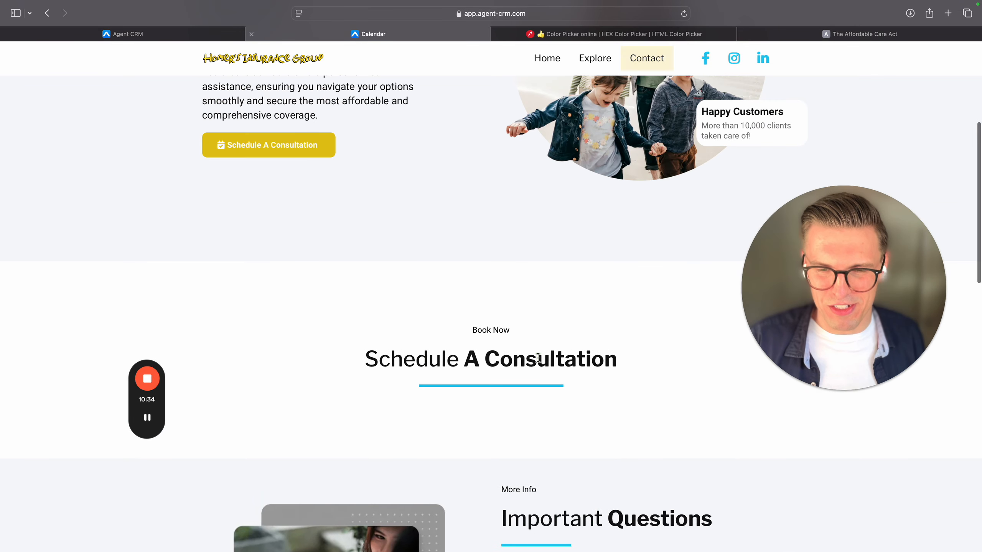
scroll(537, 358, "down", 15)
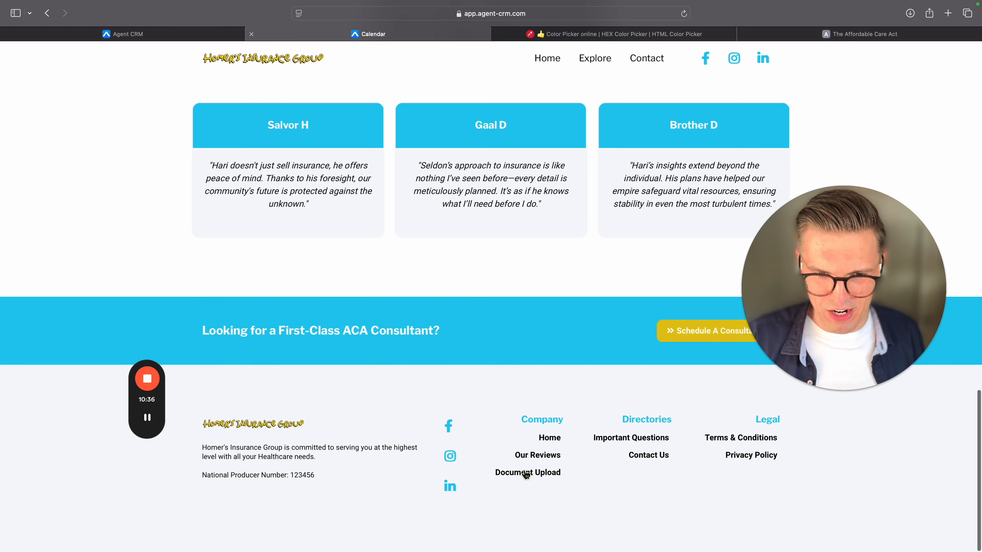
left_click(525, 476)
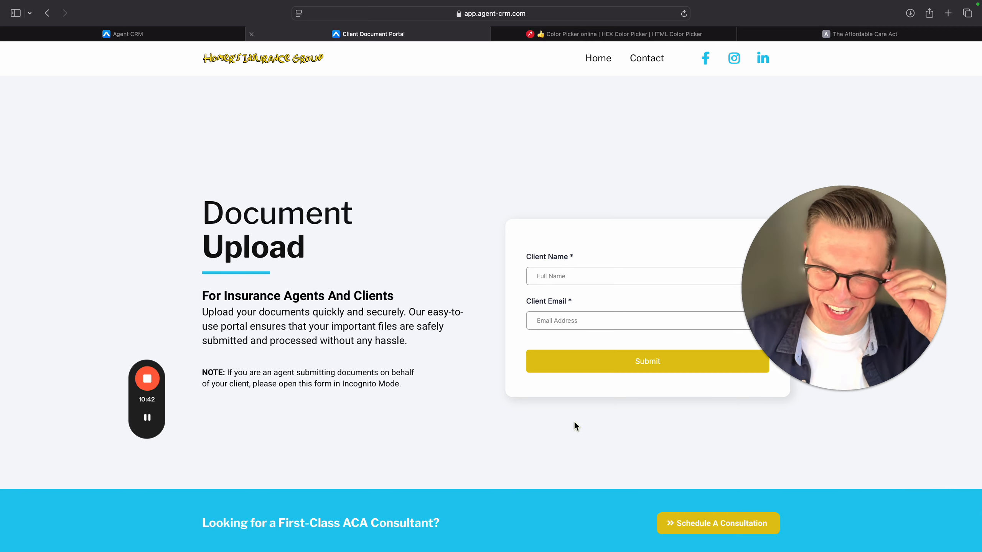
Step: Sample the yellow #fcda00 from the image in the online color picker, set it as the CTA brand color in Agent CRM and submit Branding
left_click(650, 37)
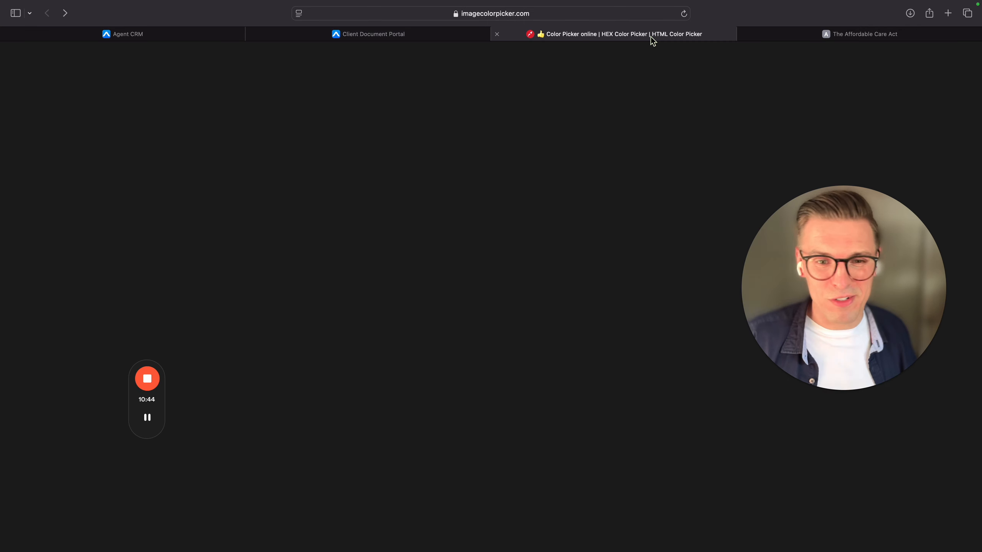
left_click(390, 340)
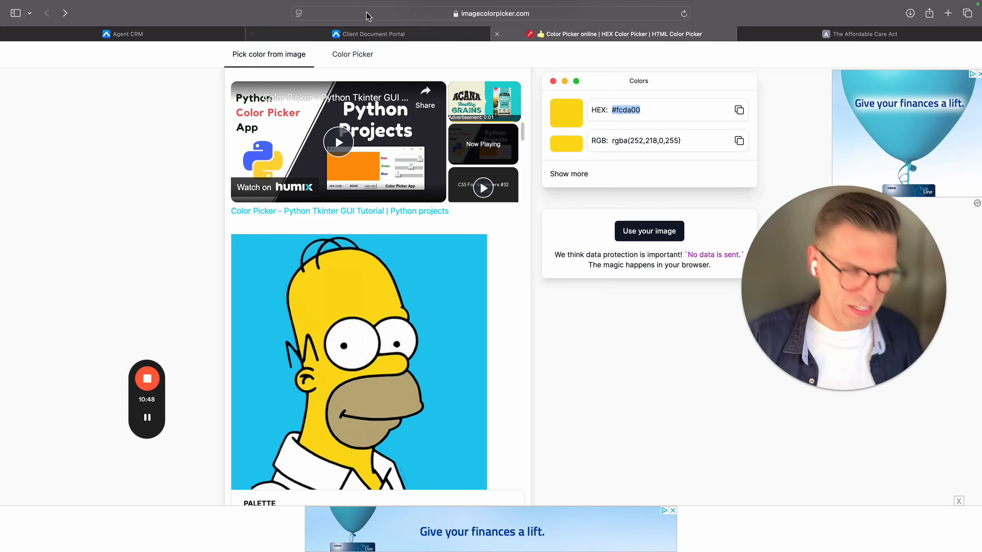
left_click(151, 35)
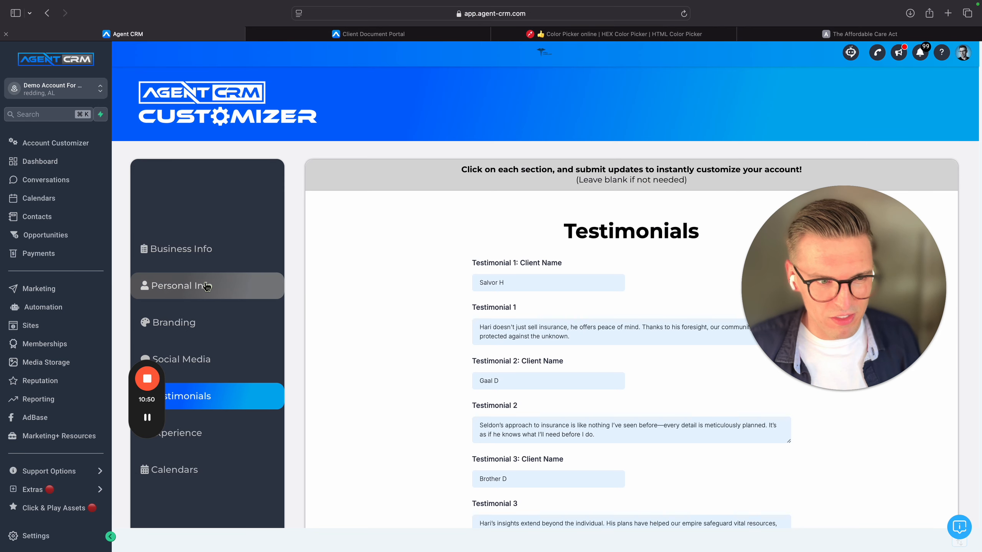
left_click(176, 323)
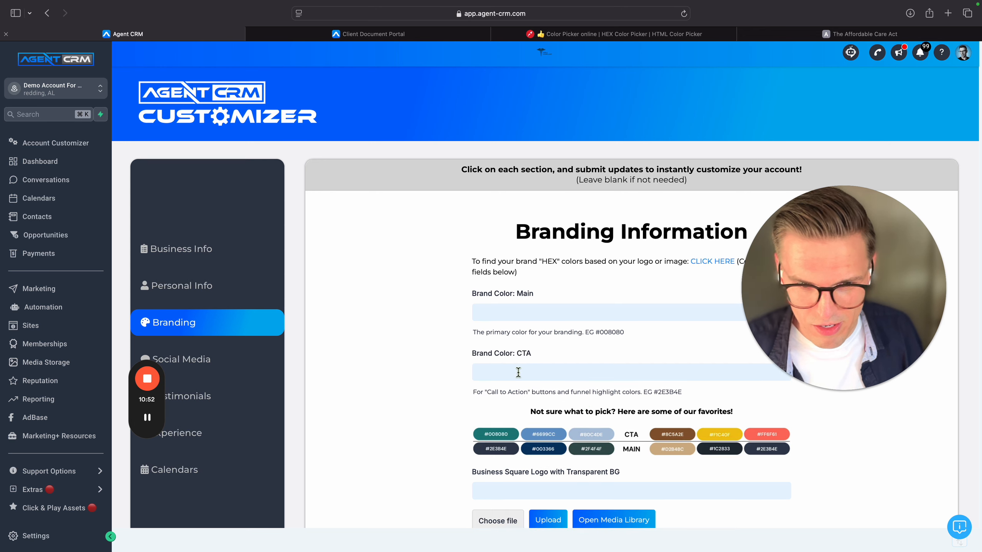
left_click_drag(555, 398, 449, 397)
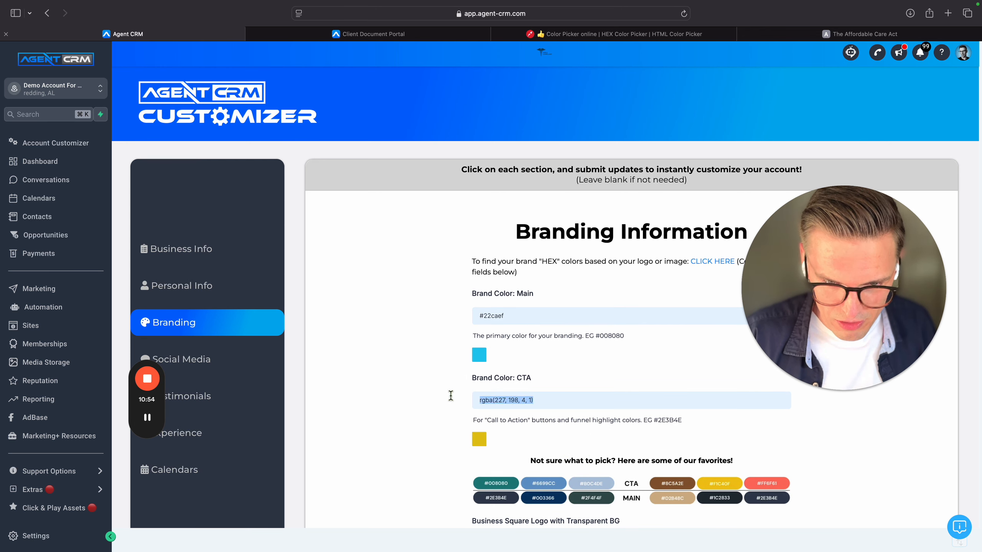
type("#fcda00")
scroll(541, 427, "down", 10)
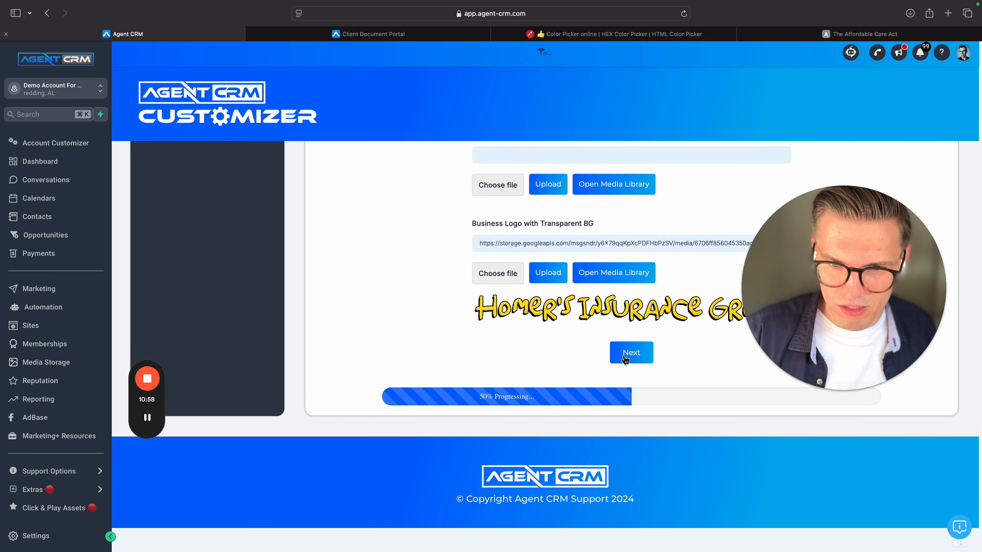
left_click(625, 355)
Step: Switch to the Client Document Portal page and inspect the CTA color on its form's Submit button
left_click(407, 33)
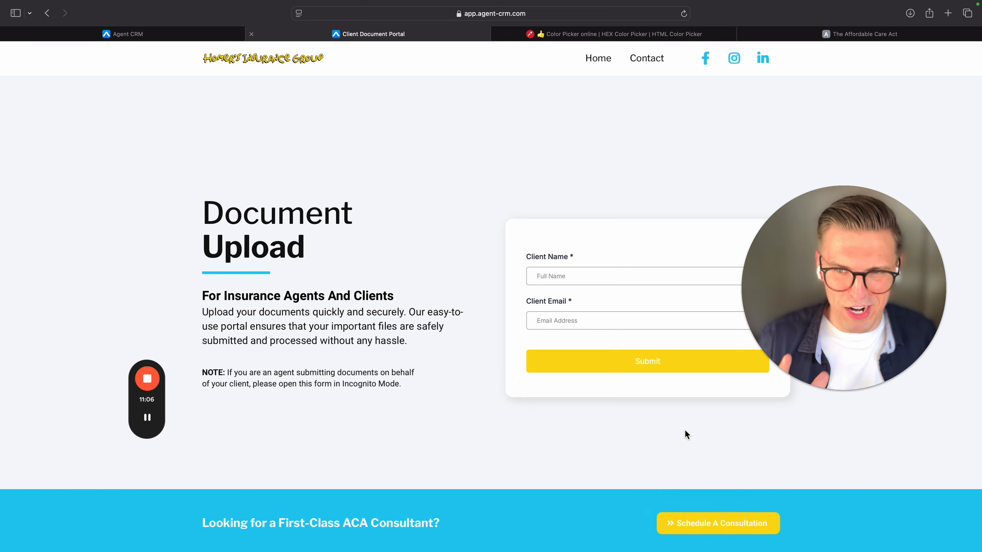
scroll(684, 429, "up", 3)
scroll(684, 430, "up", 3)
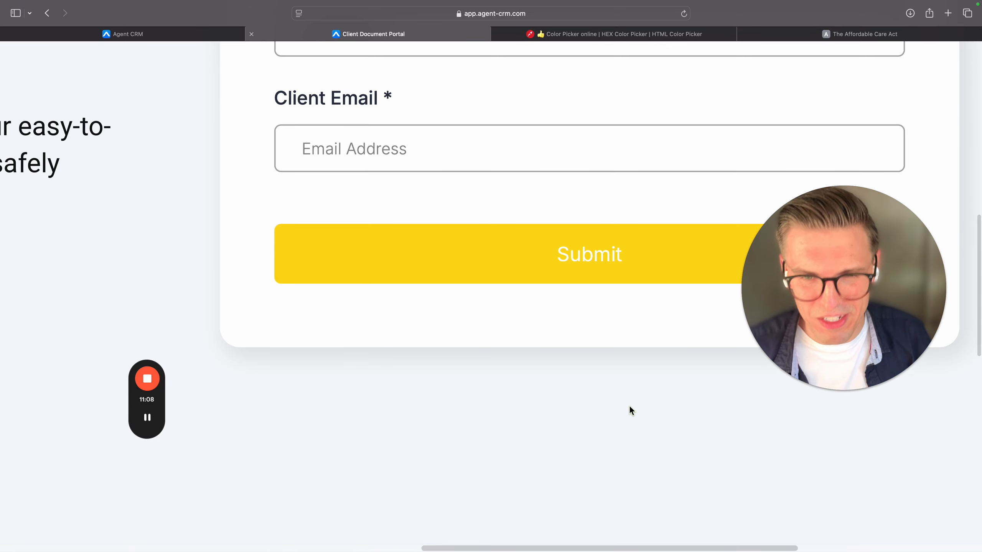
scroll(629, 406, "down", 5)
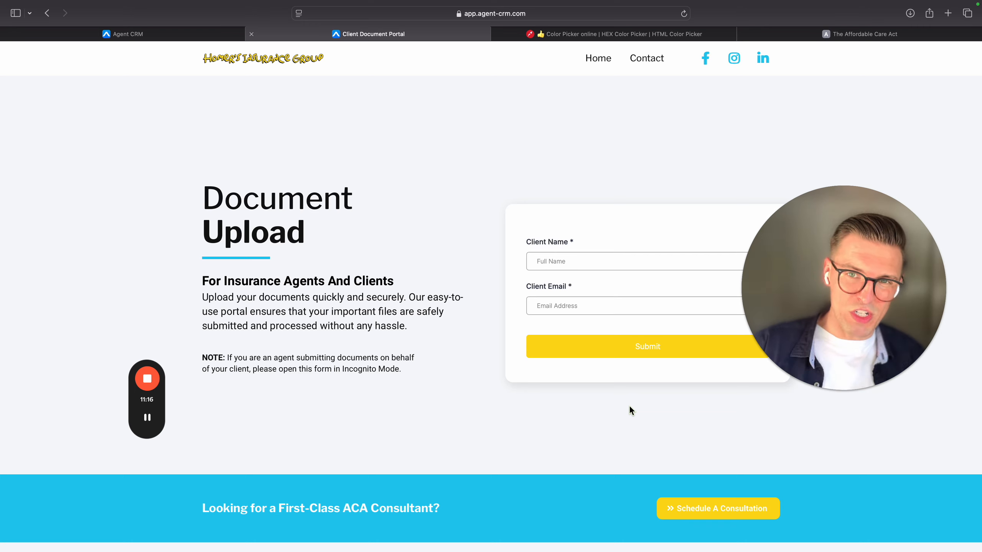
Step: Return to the funnel's home page and check the new CTA color on the consultation buttons down to the footer
left_click(600, 63)
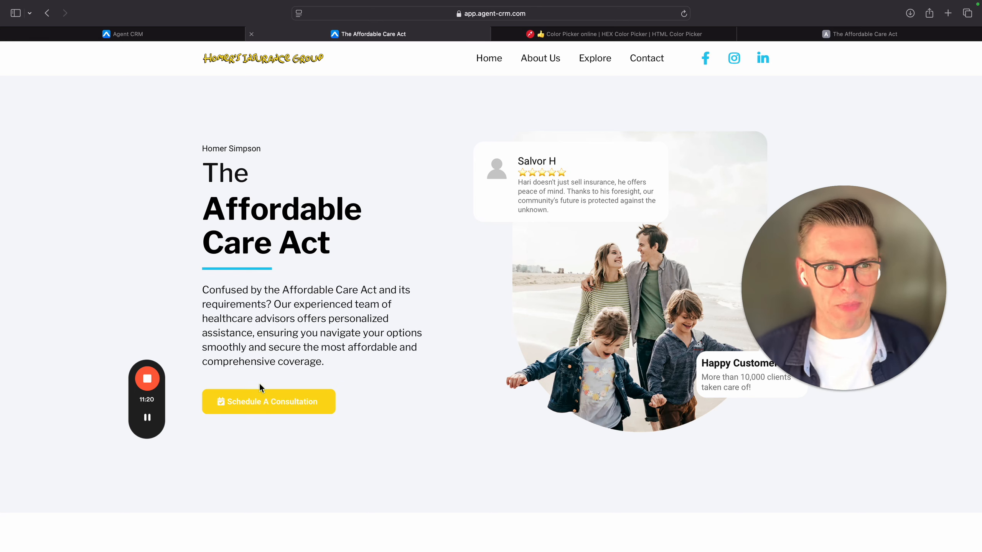
scroll(324, 438, "down", 10)
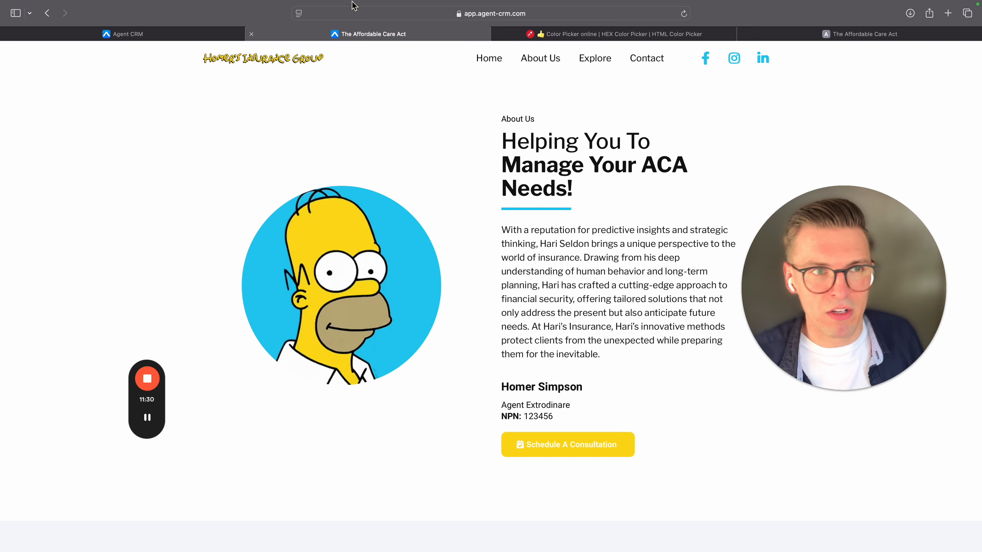
scroll(450, 312, "down", 15)
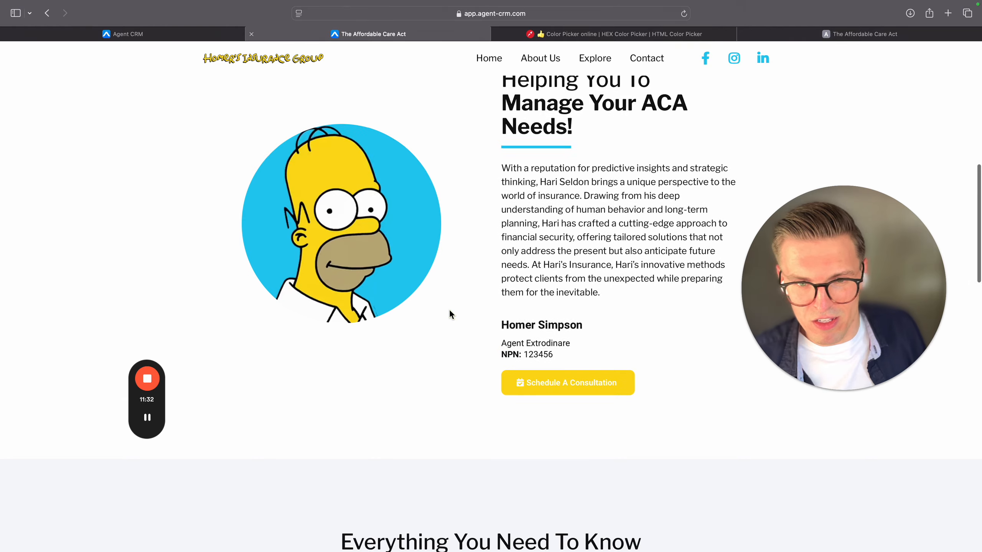
scroll(450, 313, "down", 1)
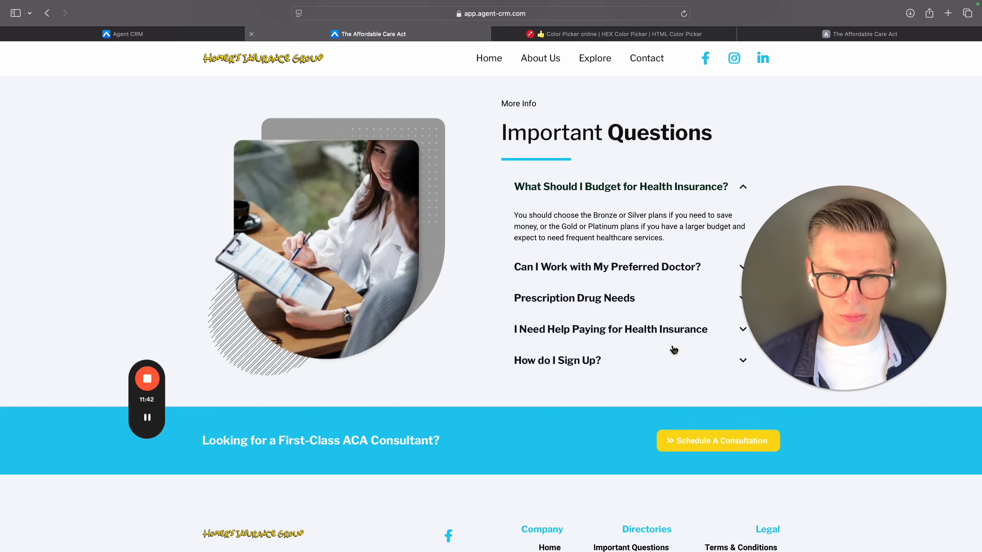
scroll(673, 352, "down", 3)
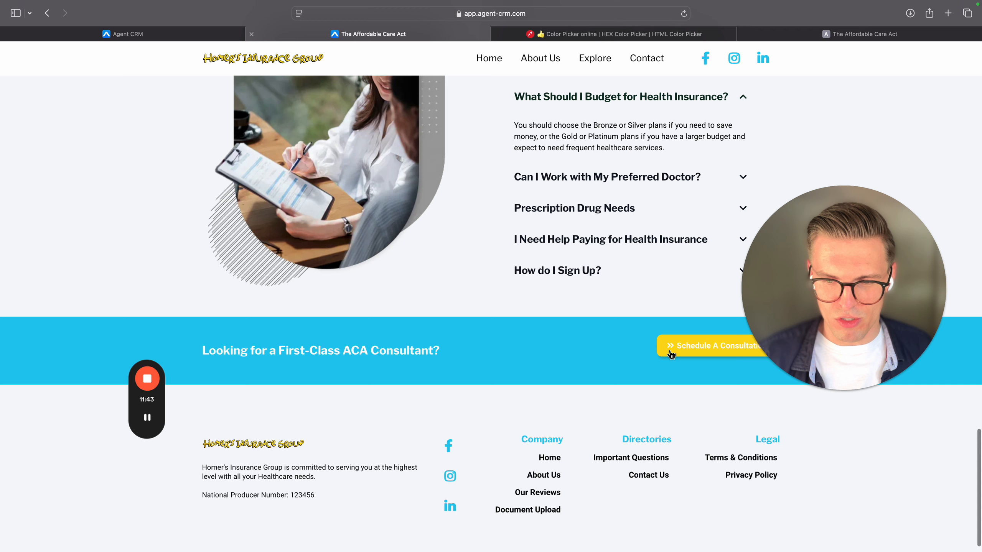
Step: Open the Privacy Policy page and check where the business name and contact details are filled into its text
left_click(746, 478)
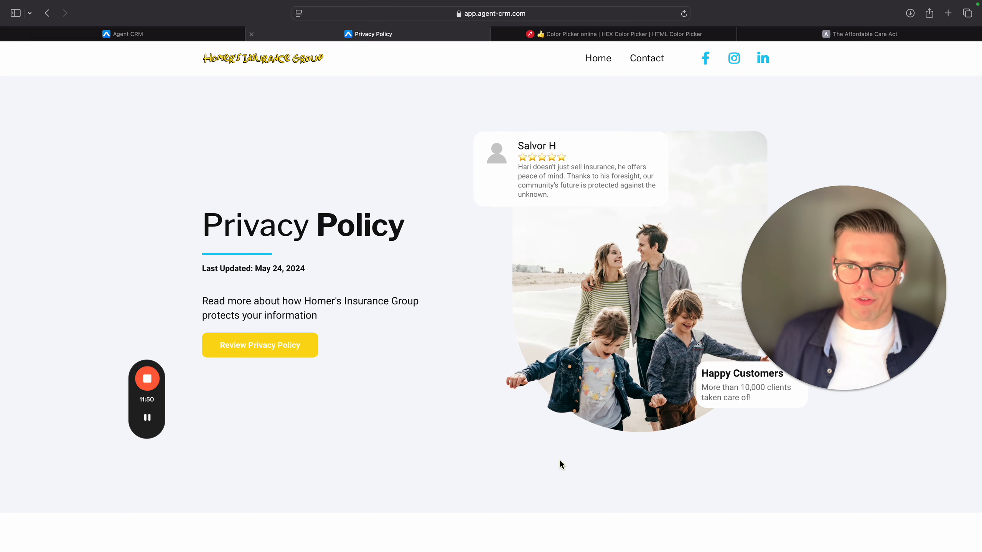
scroll(526, 482, "down", 5)
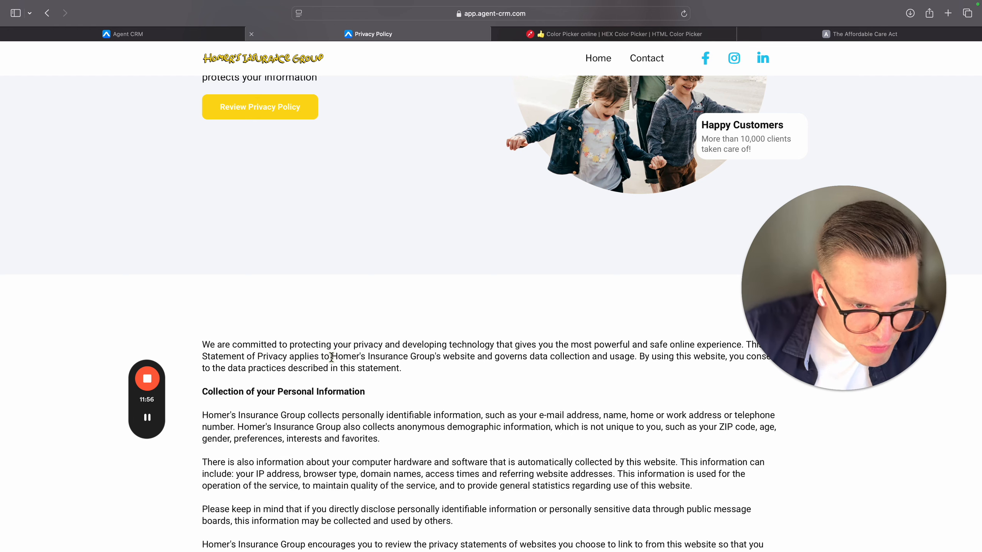
left_click_drag(330, 356, 439, 359)
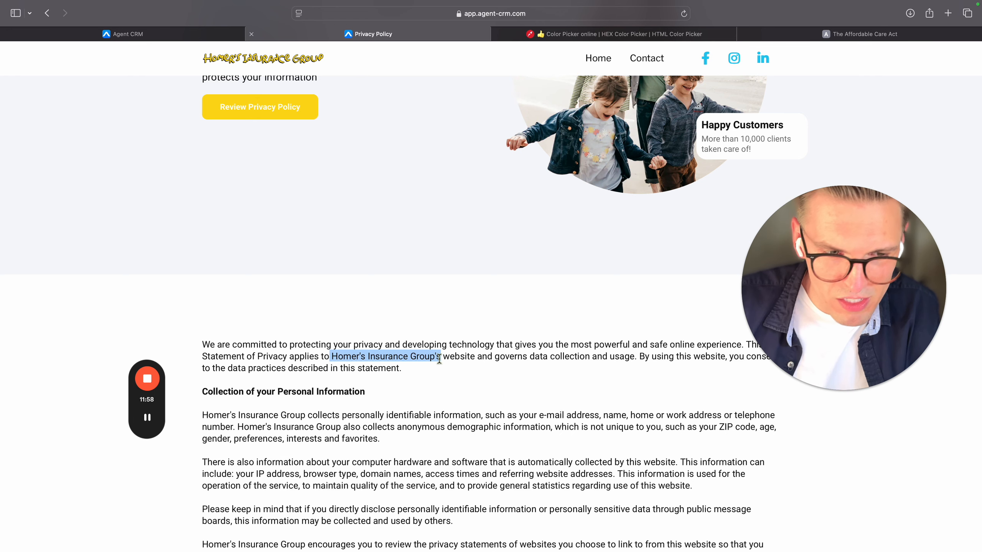
scroll(440, 359, "down", 3)
left_click_drag(203, 356, 320, 359)
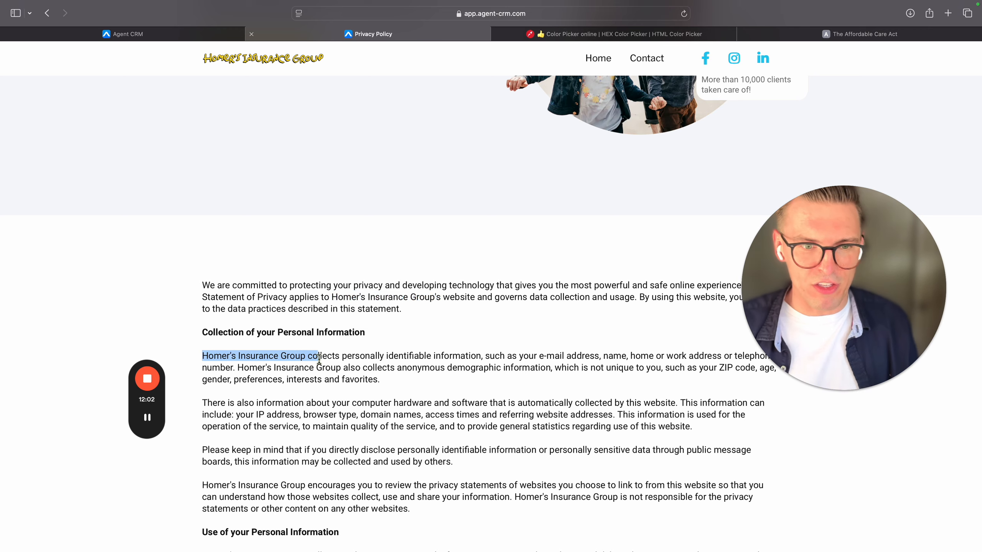
scroll(320, 360, "down", 10)
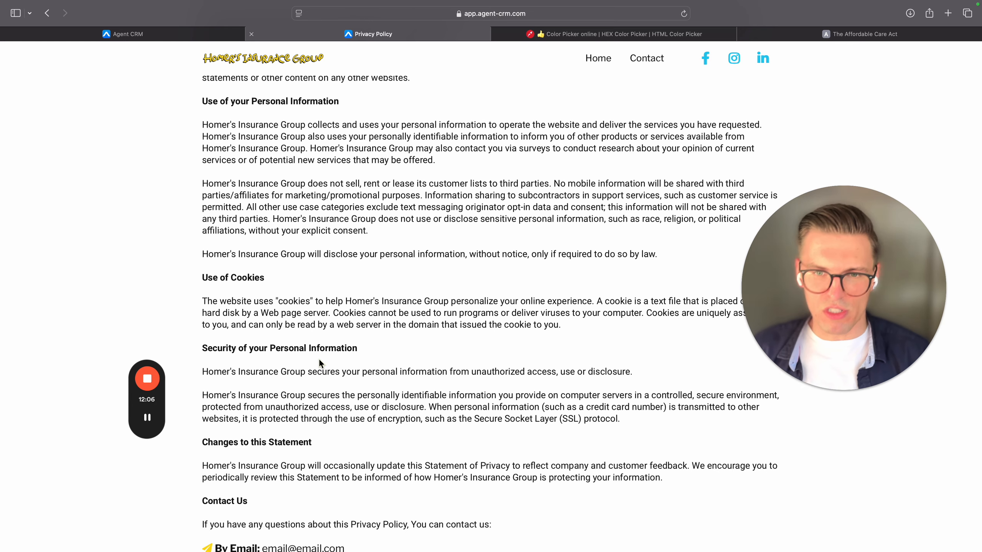
scroll(221, 440, "down", 5)
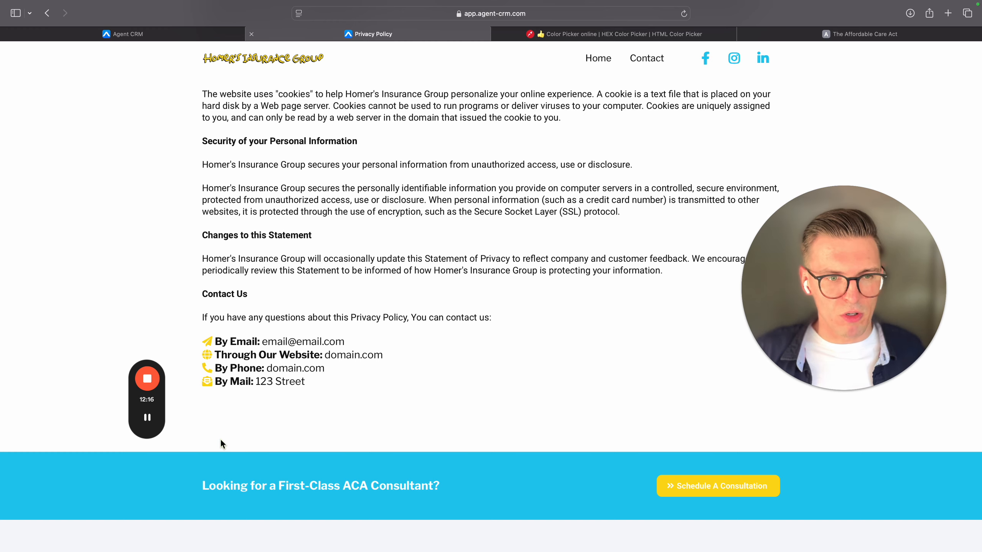
scroll(220, 439, "down", 4)
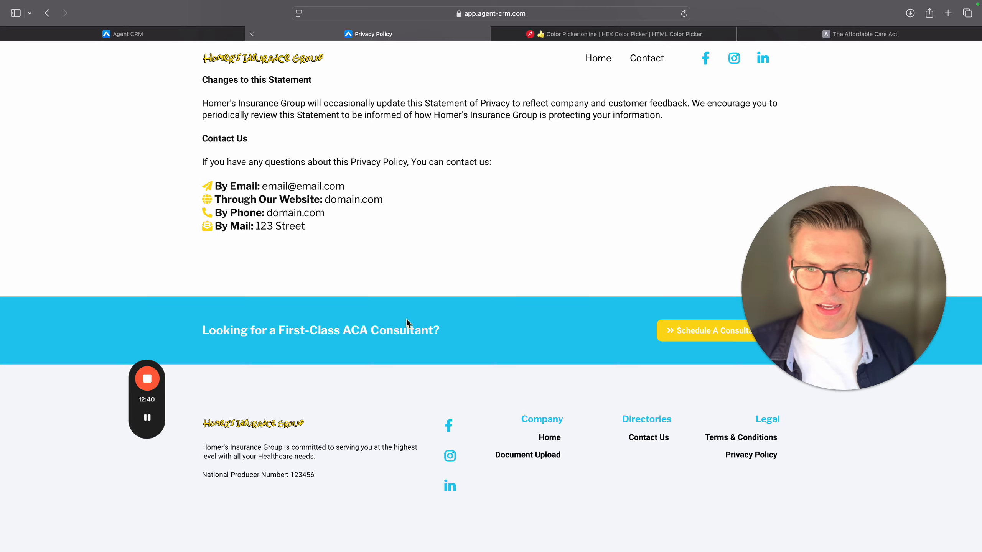
scroll(406, 320, "up", 20)
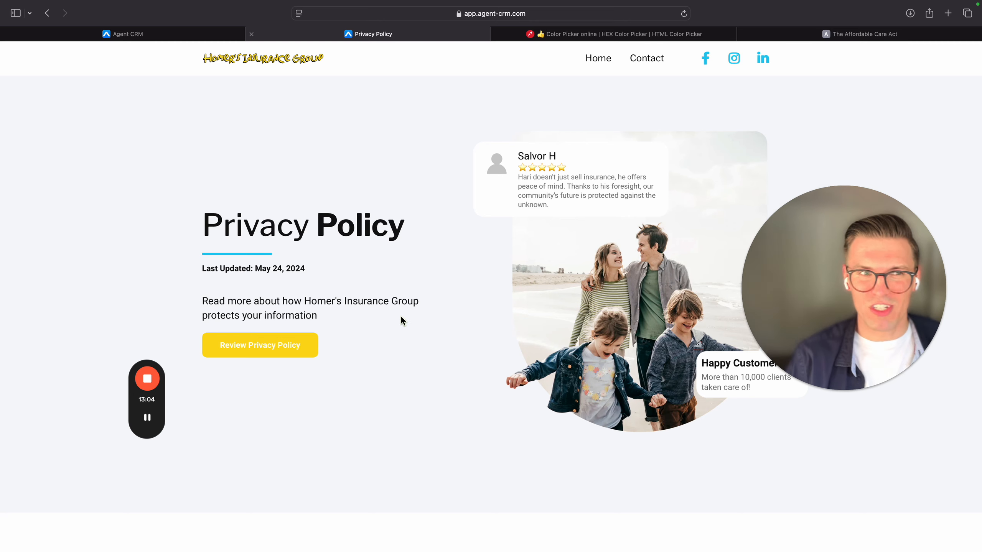
Step: Return to the Account Customizer's browser tab and open the Domains page in the account settings
left_click(170, 33)
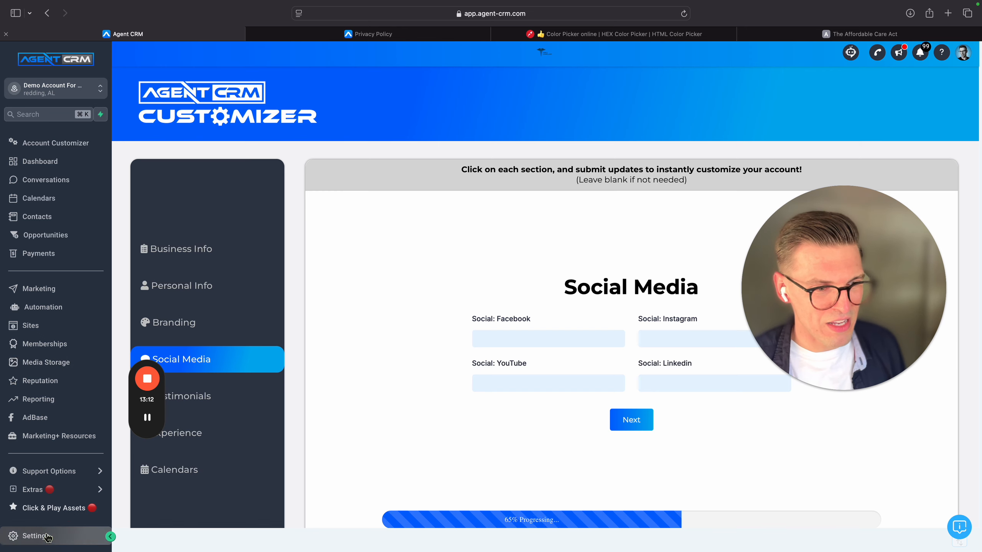
left_click(33, 535)
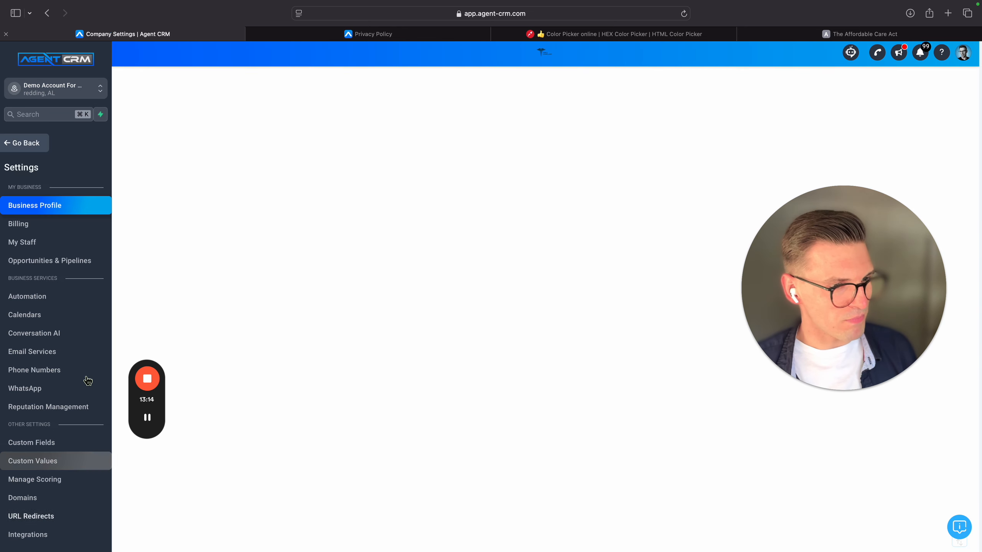
scroll(39, 413, "down", 2)
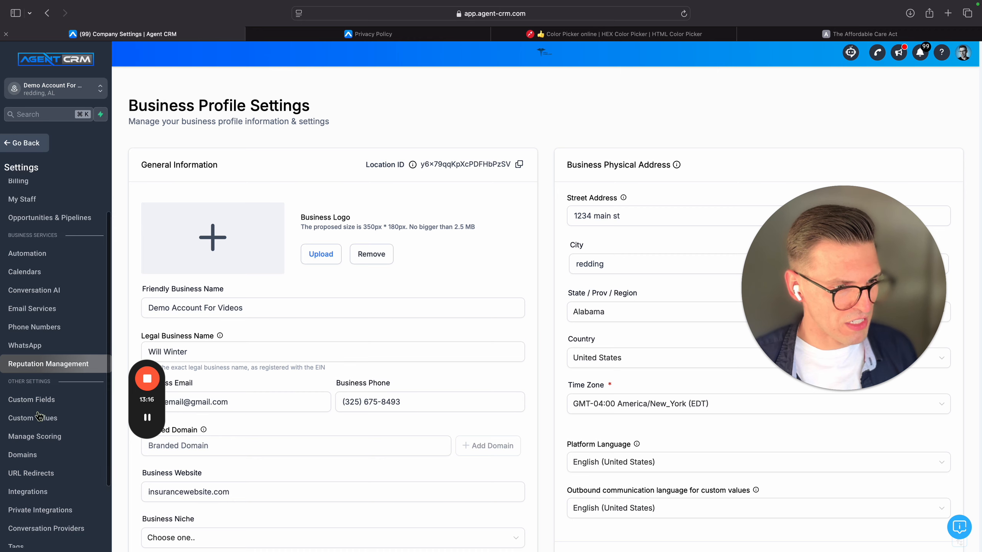
left_click(35, 455)
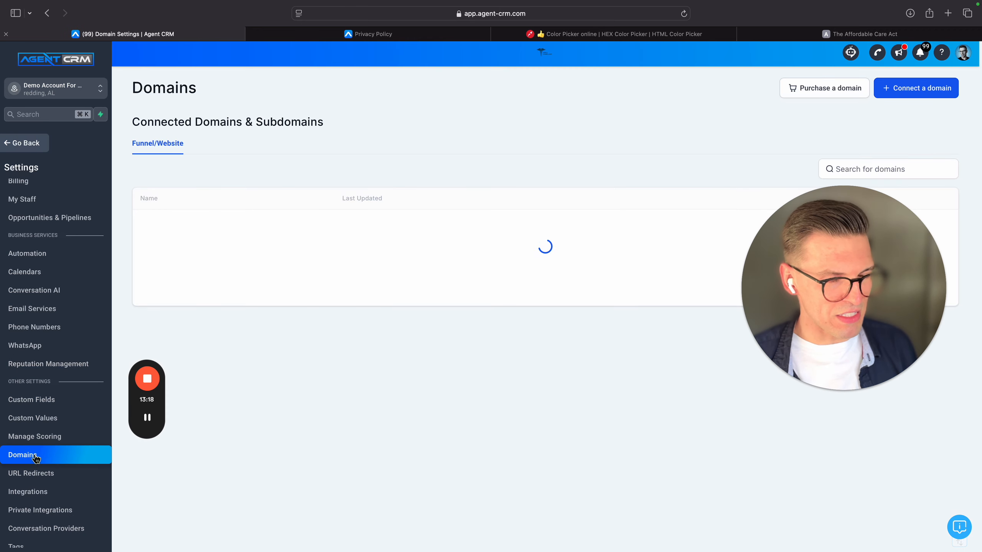
Step: Start purchasing a domain and search the available domain names for "homers insurance"
left_click(847, 96)
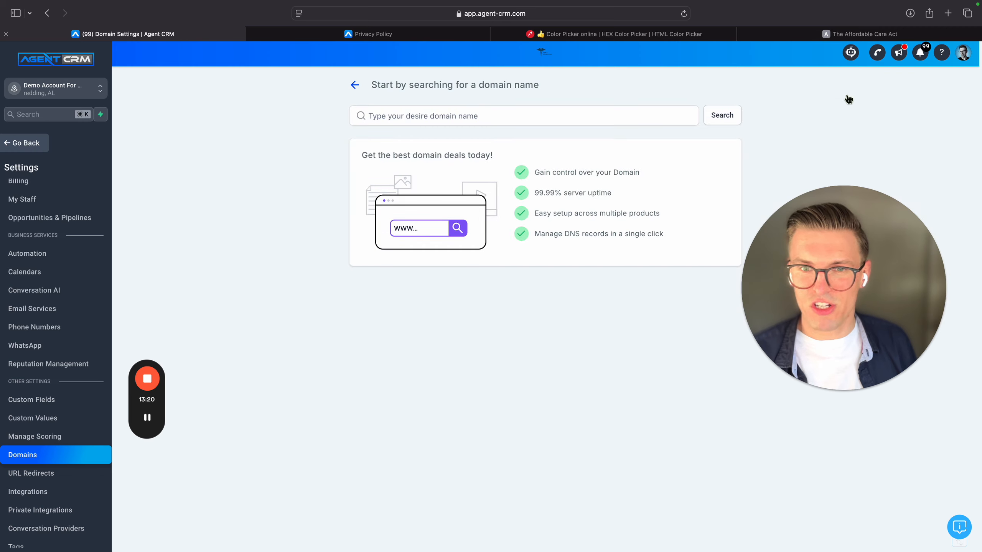
left_click(532, 123)
type("home")
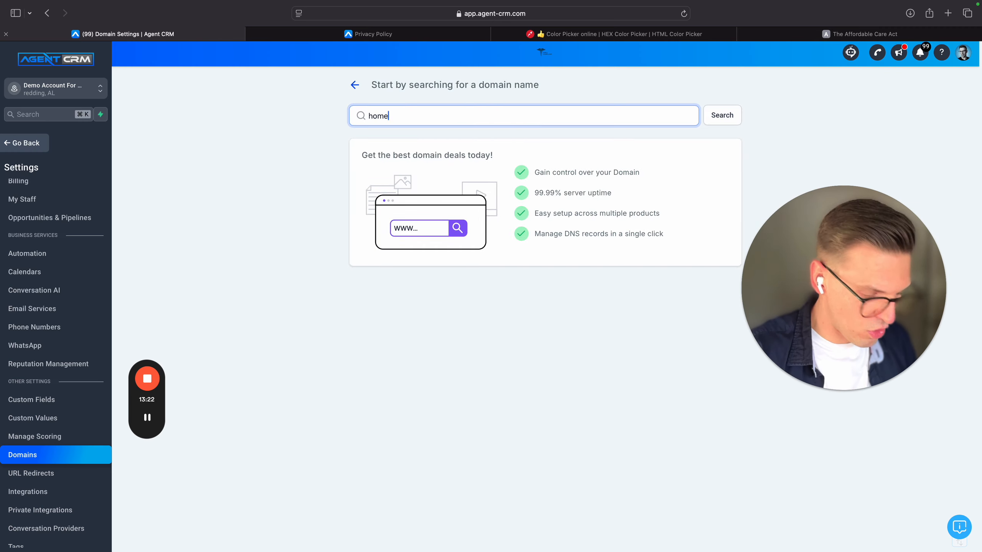
type("rs insurance")
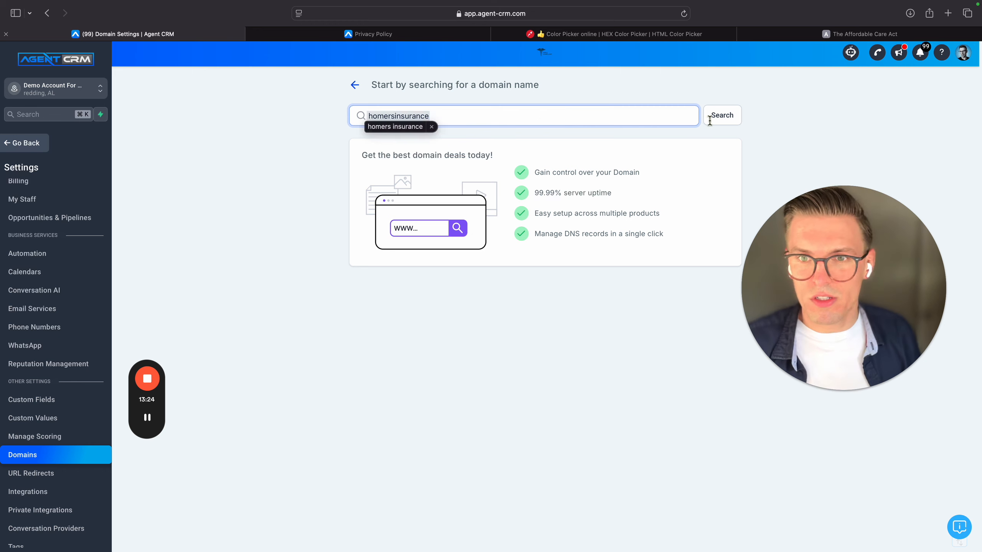
left_click(709, 121)
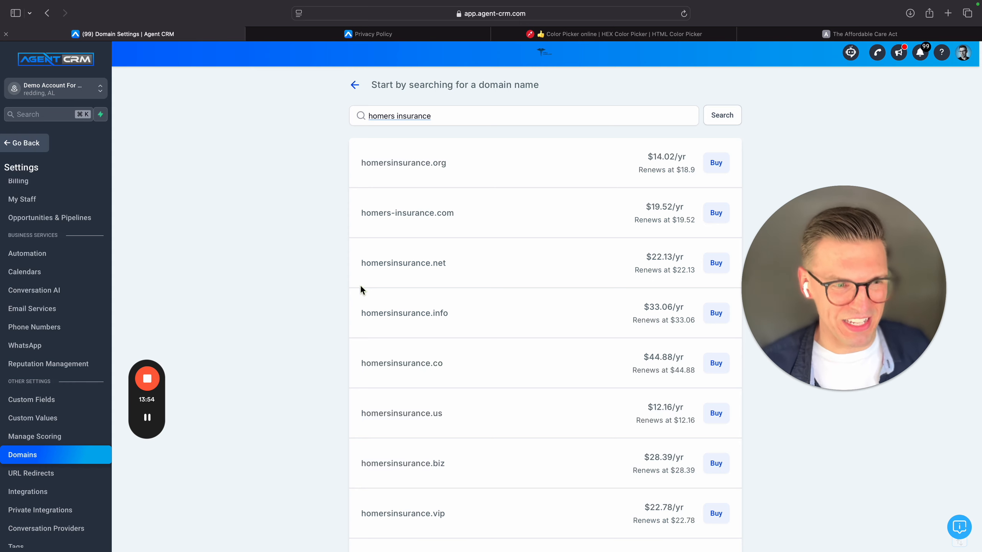
Step: Open the public Agent CRM website in a new browser tab by entering "agent crm"
left_click(949, 14)
type("ag")
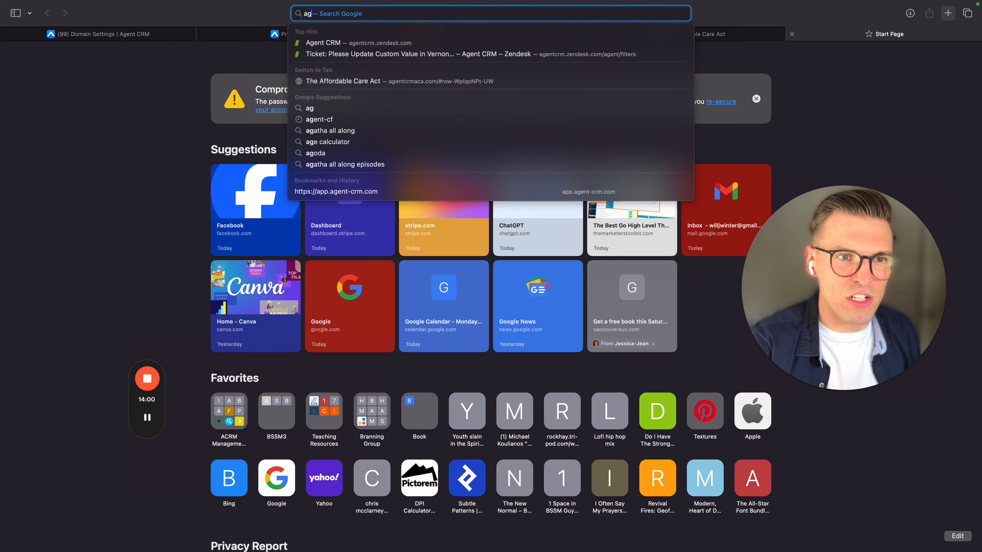
type("ent crm")
key("Return")
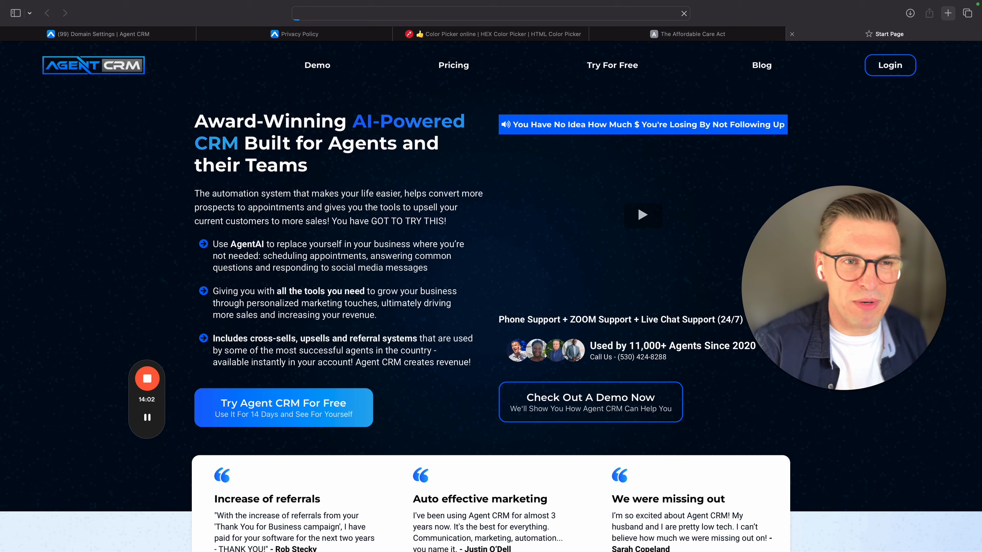